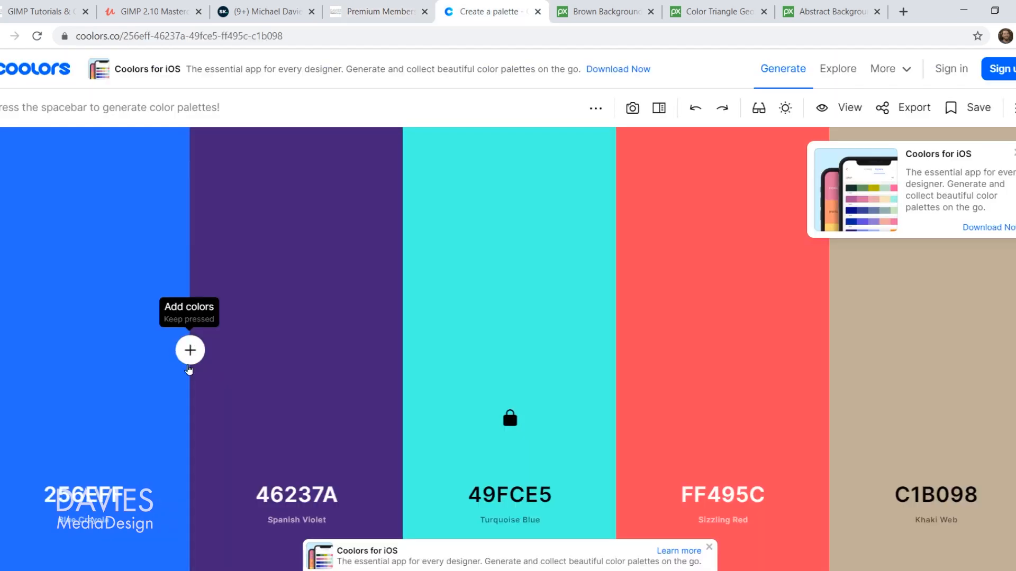
Step: Switch to the brown hexagon background's Pixabay page and check the sizes offered for free download
mouse_move(511, 442)
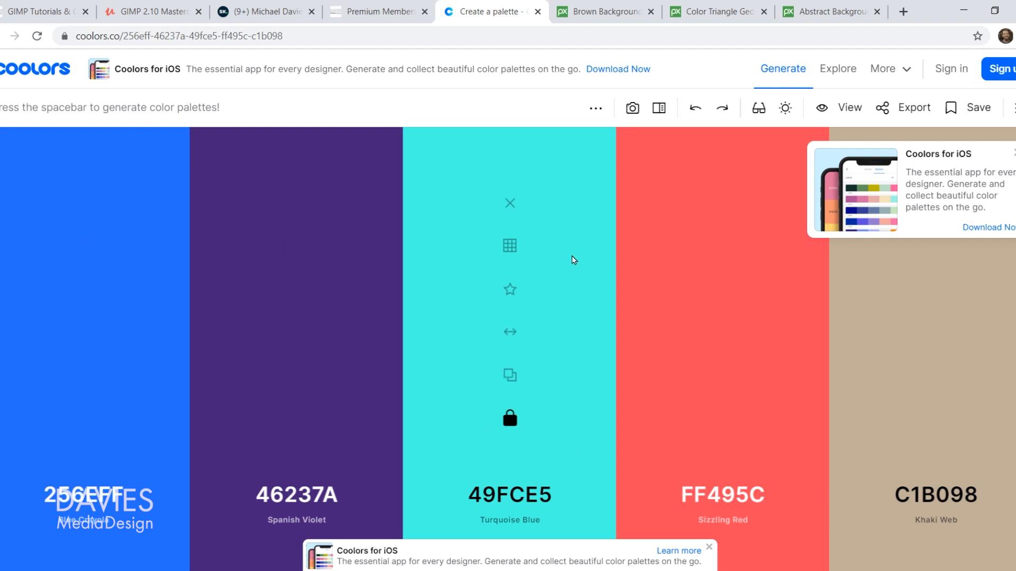
key("ctrl+Tab")
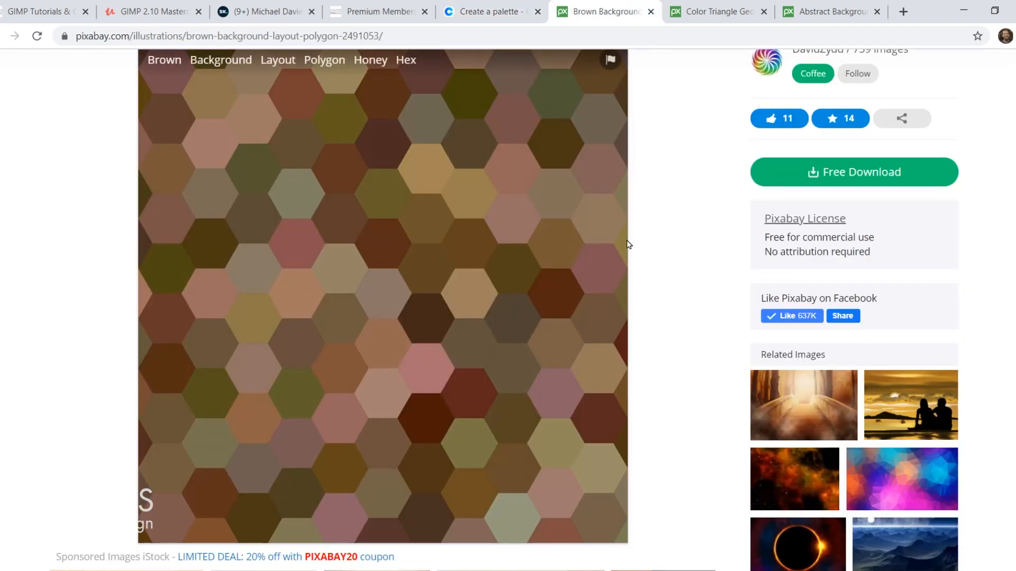
scroll(654, 255, "up", 2)
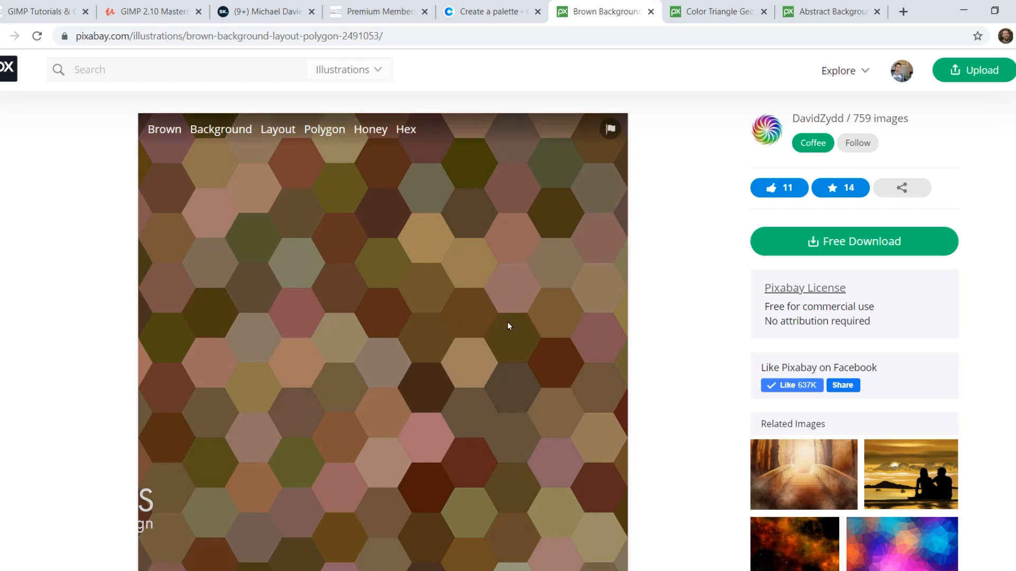
left_click(879, 236)
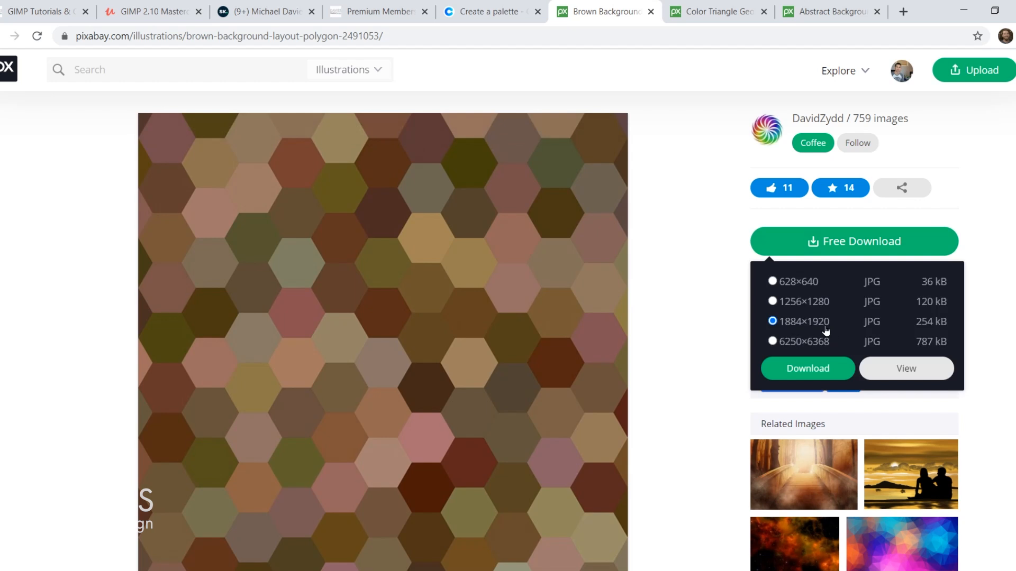
left_click(689, 199)
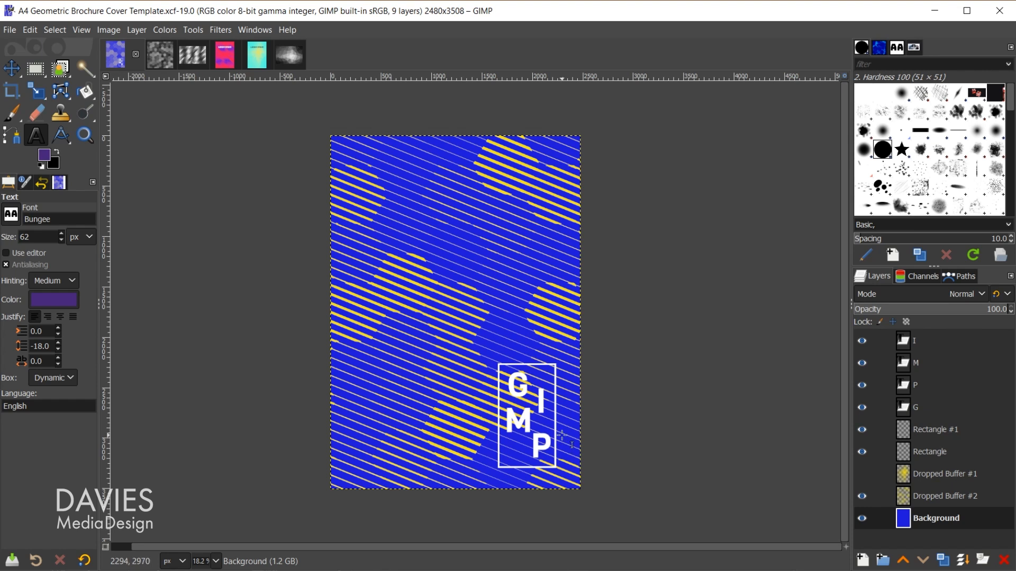
Step: Switch to GIMP and look at the red and turquoise brochure cover examples
left_click(224, 51)
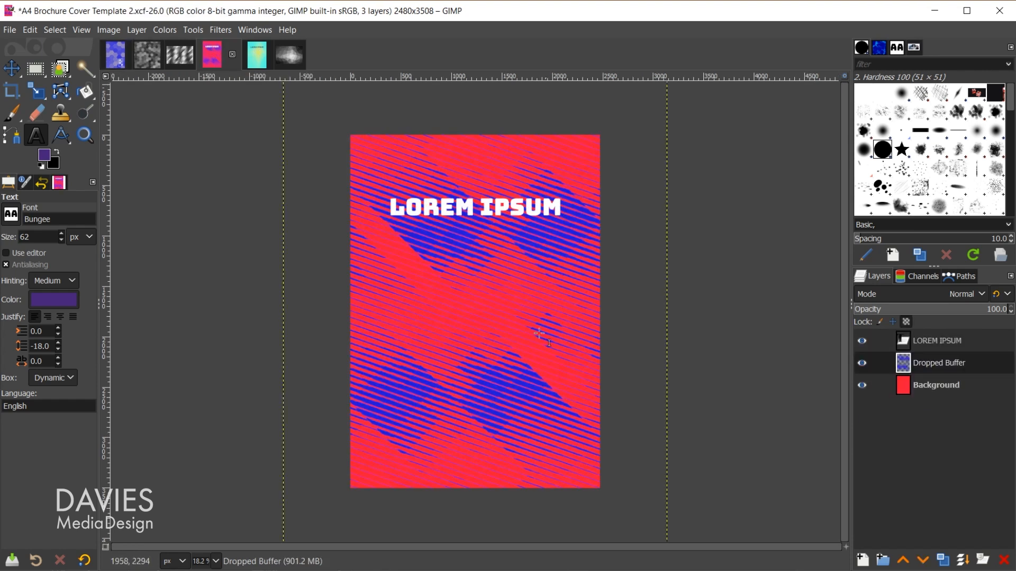
left_click(256, 56)
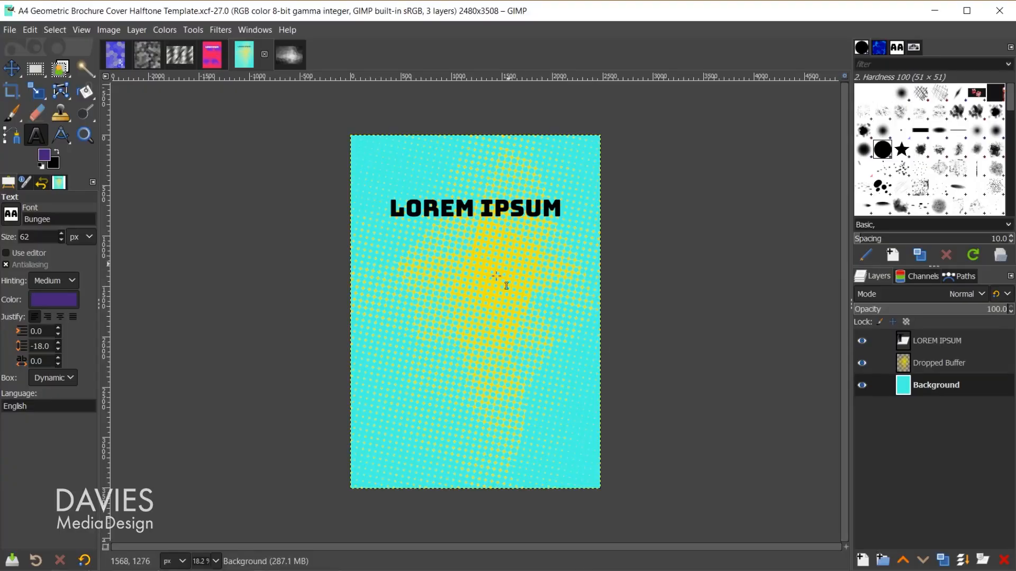
Step: Create a new image with its size unit in millimetres, 209.97 mm wide and 297.01 mm high
left_click(10, 29)
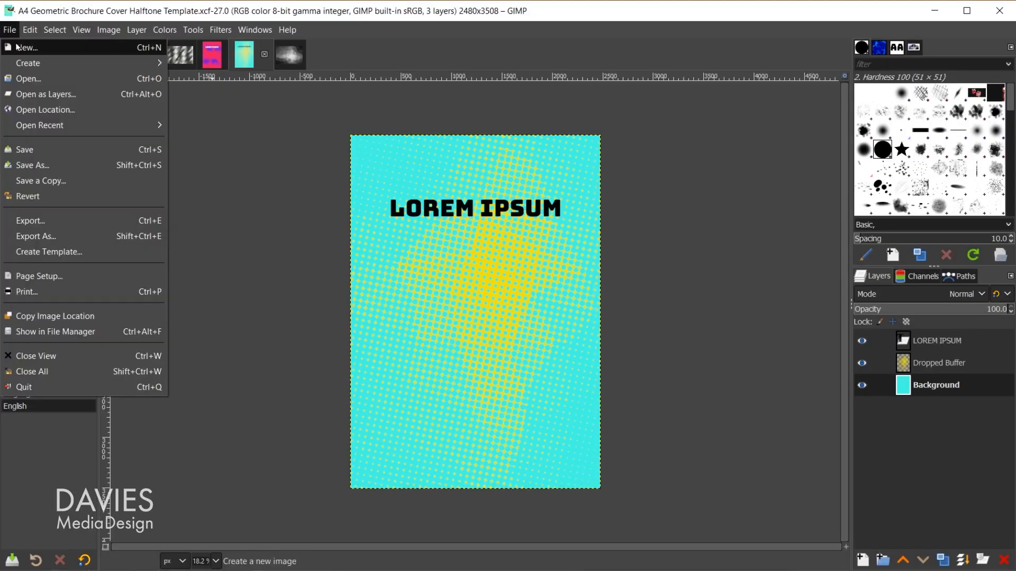
left_click(138, 42)
left_click_drag(162, 15, 530, 94)
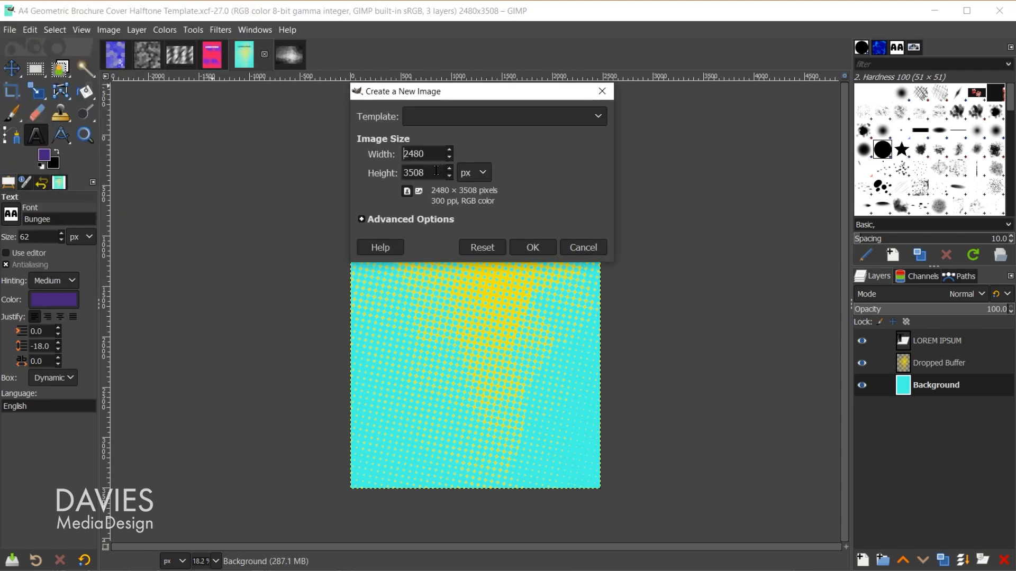
left_click(478, 172)
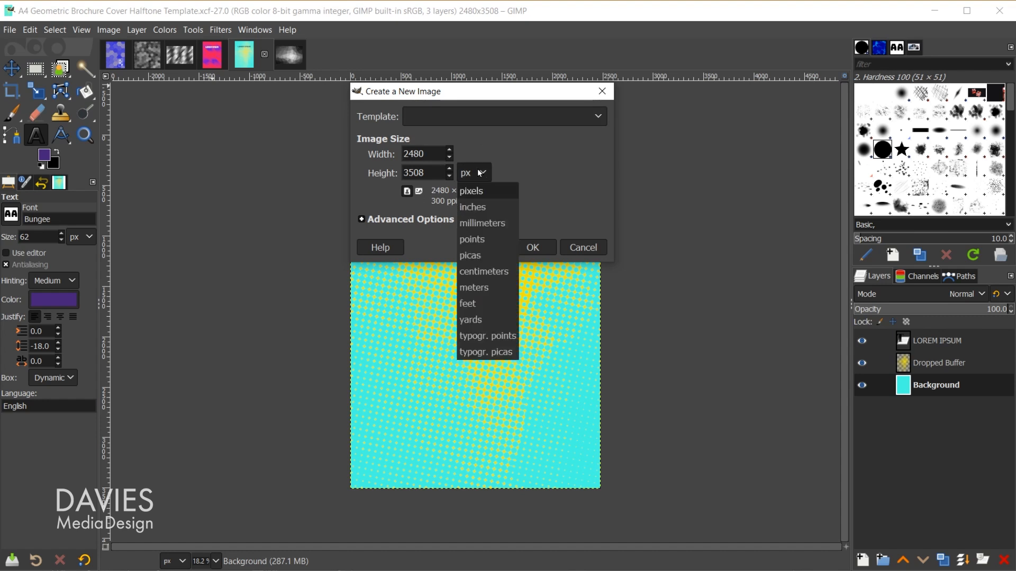
left_click(490, 226)
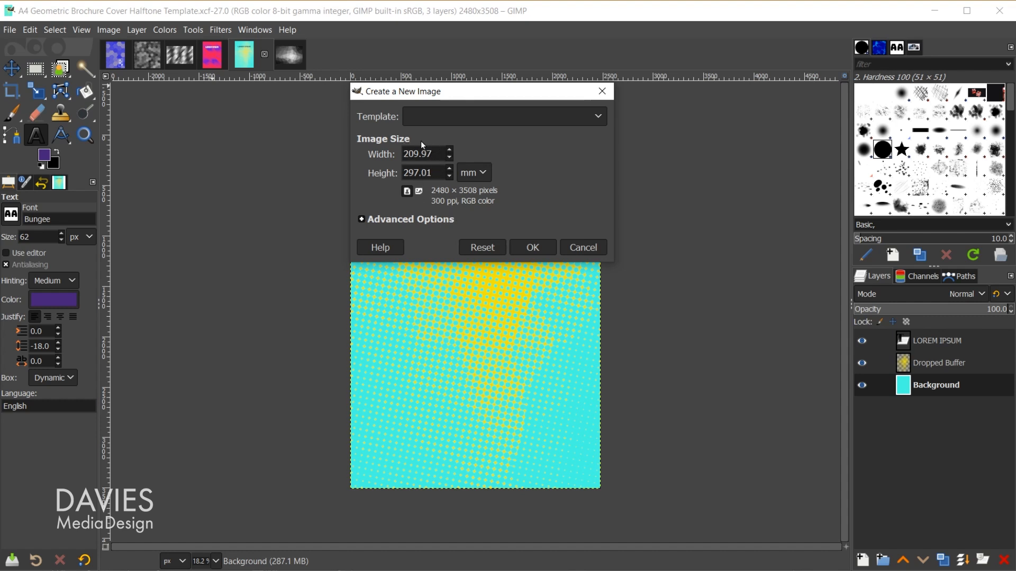
left_click(532, 248)
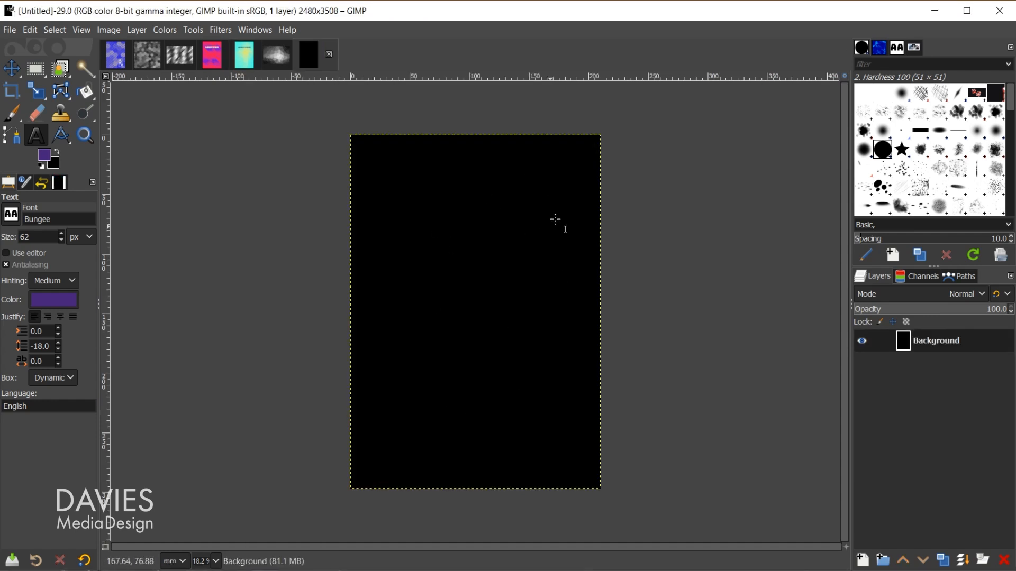
Step: Set the foreground color to the saved blue 1f18da and fill the new image's background with it
left_click(46, 157)
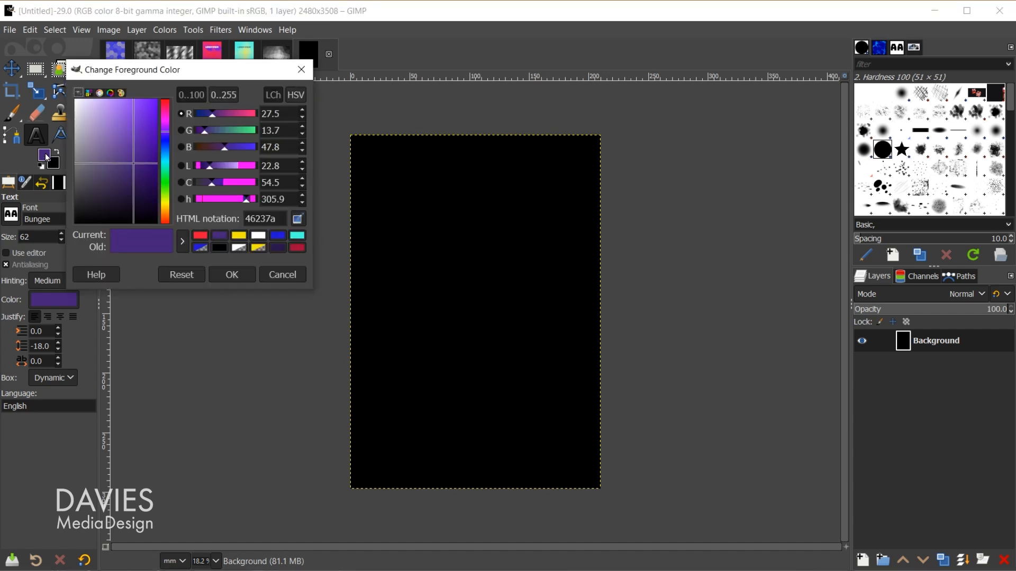
left_click(279, 237)
left_click_drag(276, 219, 254, 219)
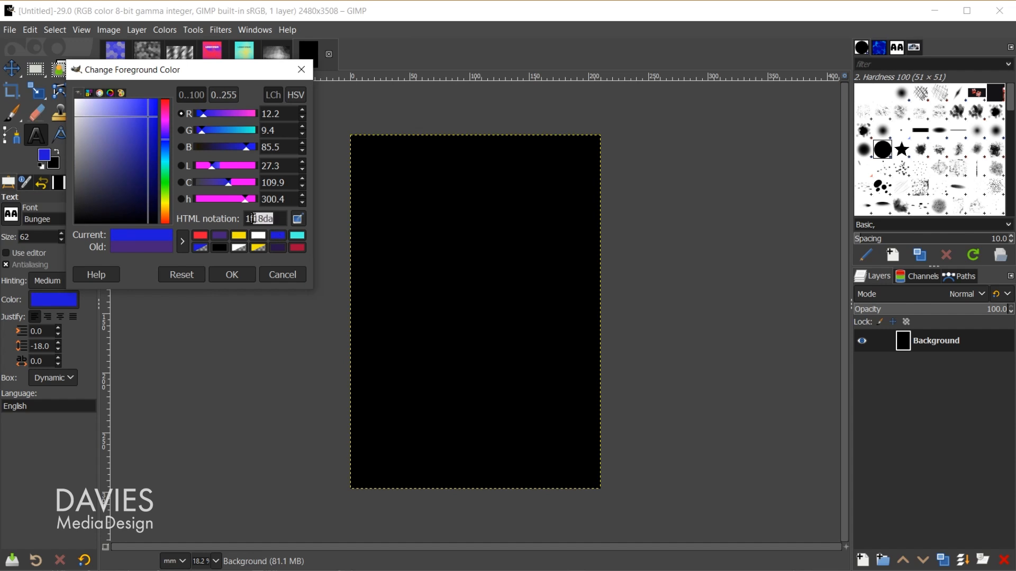
left_click(232, 275)
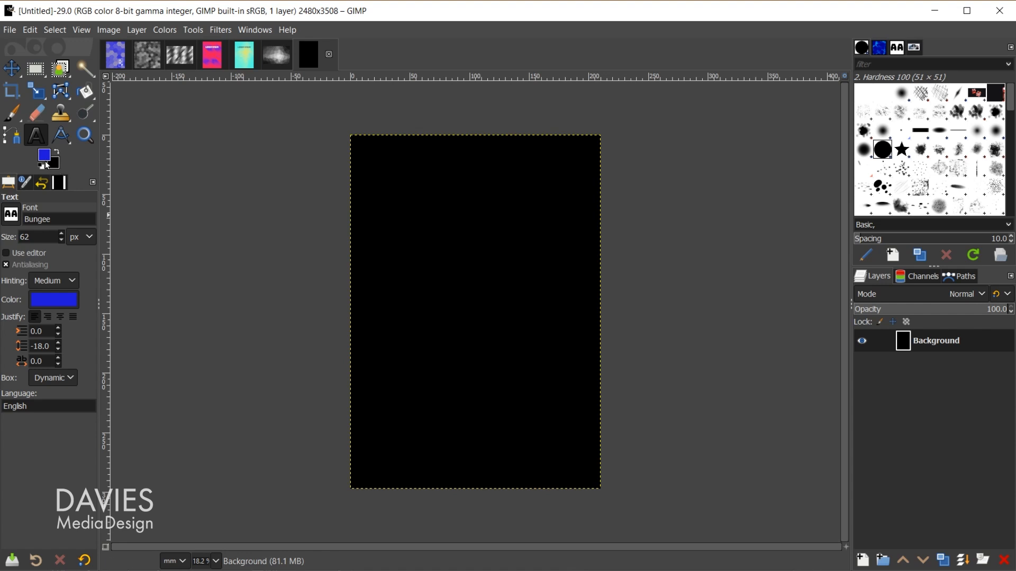
left_click_drag(45, 161, 510, 260)
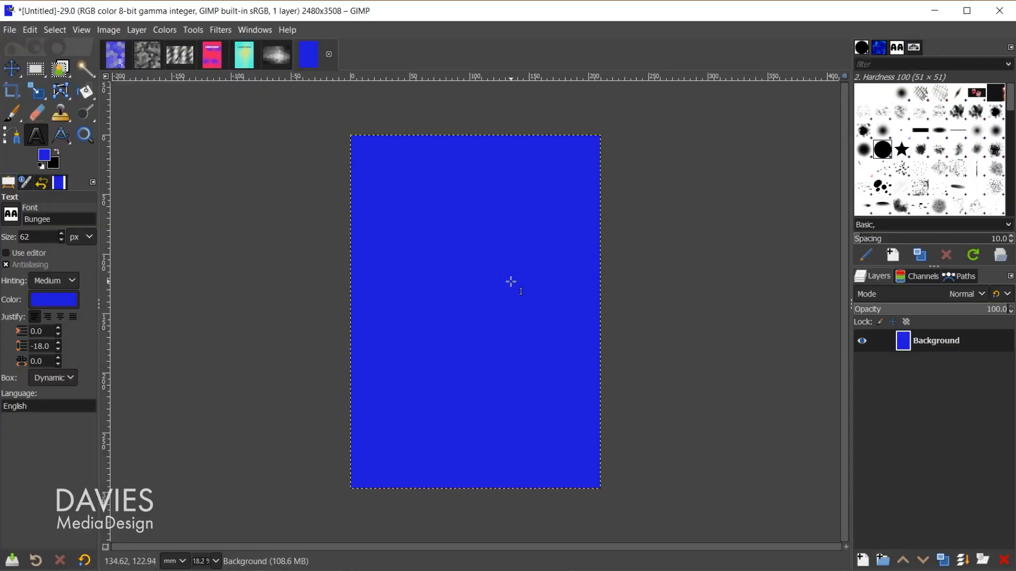
Step: Open the recently used hexagon image brown-2491053_1920.jpg
left_click(11, 30)
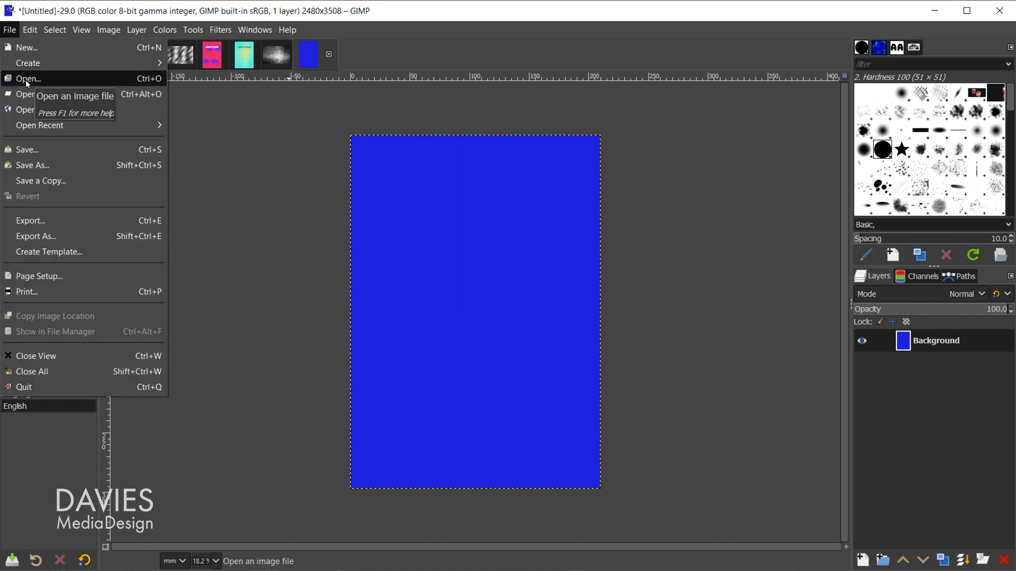
mouse_move(49, 128)
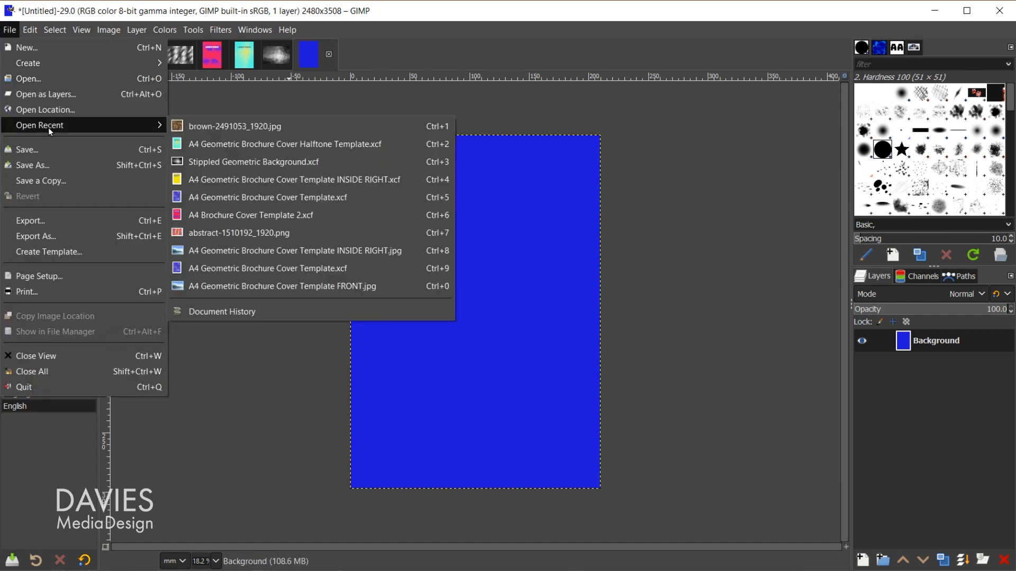
left_click(238, 129)
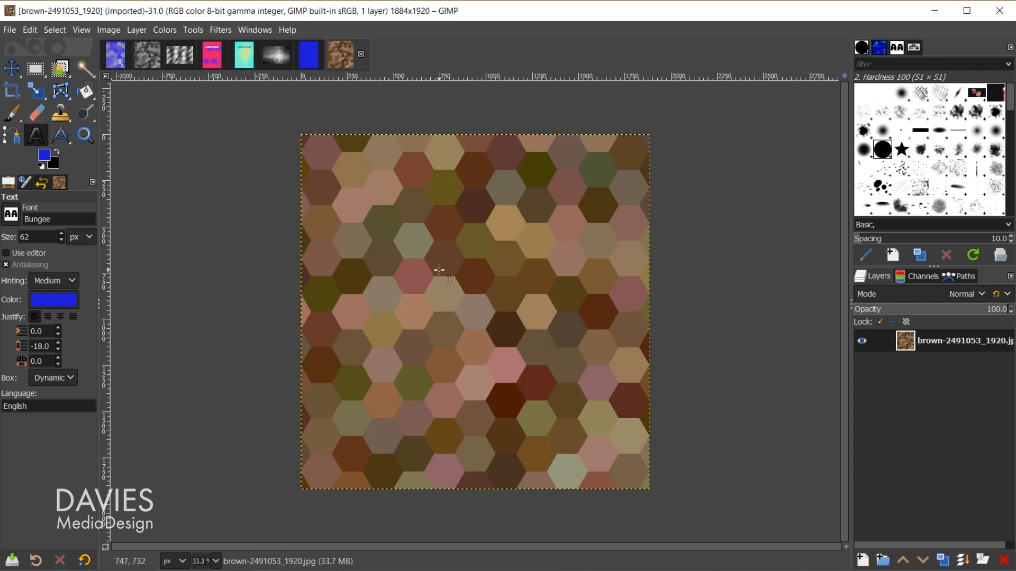
Step: Desaturate the hexagon image completely by applying Saturation with a scale of 0.000
left_click(163, 30)
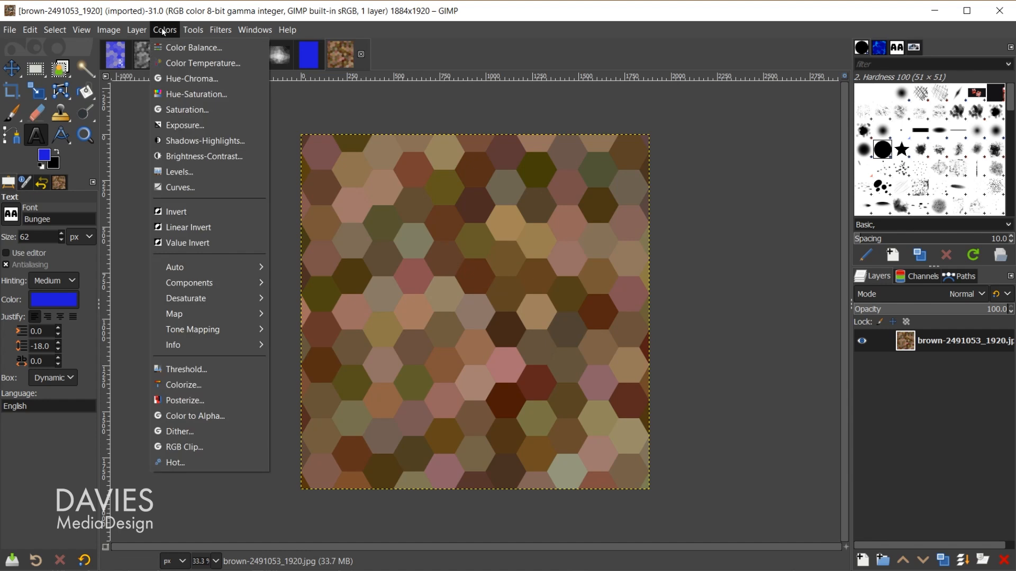
left_click(184, 110)
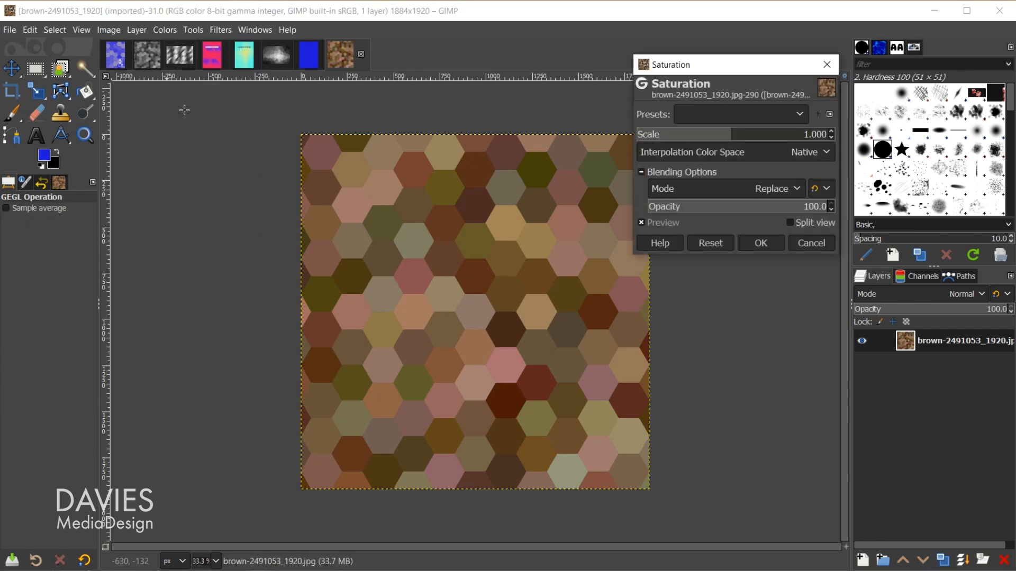
left_click_drag(734, 135, 602, 132)
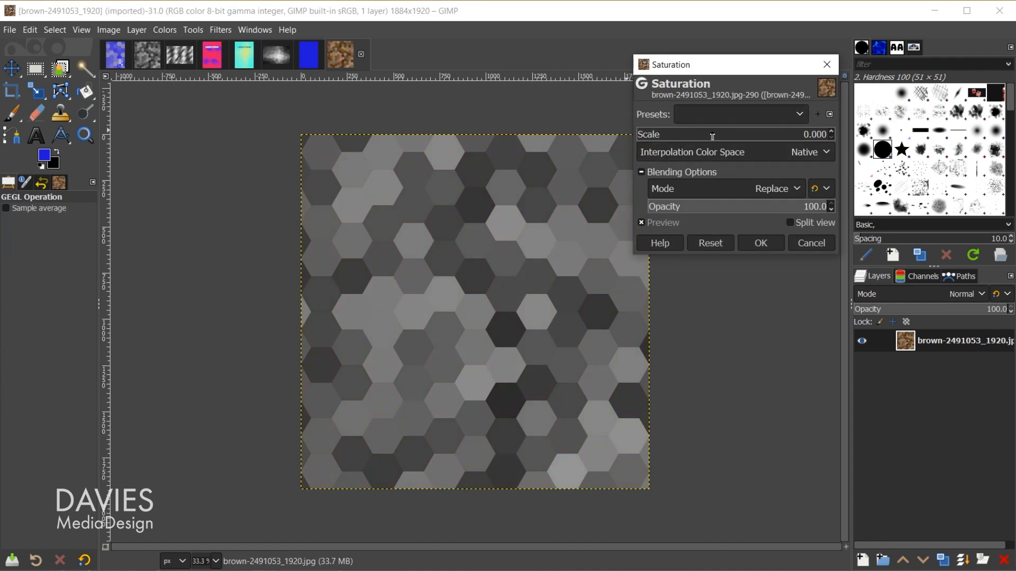
left_click(773, 242)
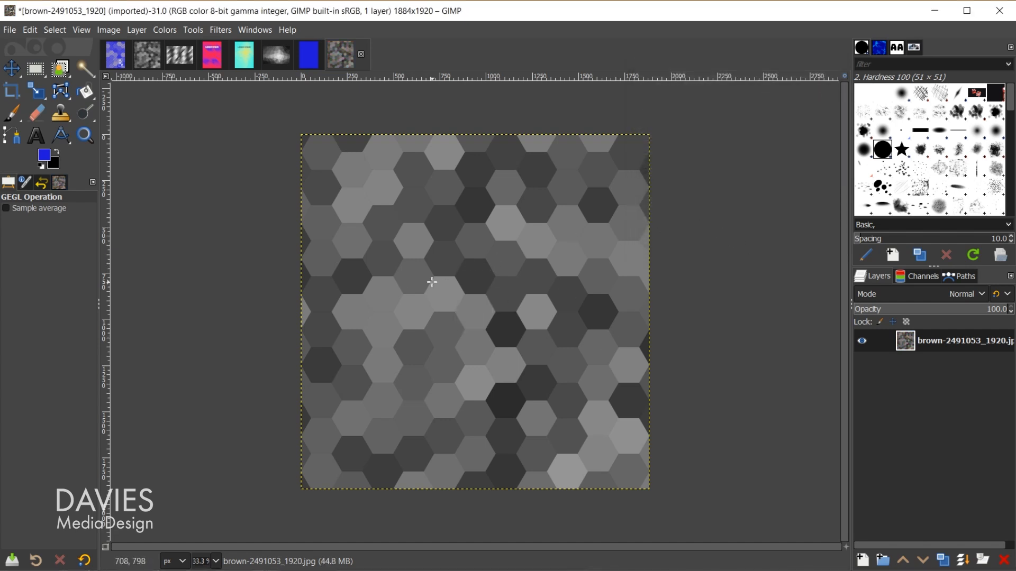
Step: Increase the hexagon image's contrast with an S-shaped value curve through about 57/40 and 191/240, comparing the preview before applying it
left_click(165, 30)
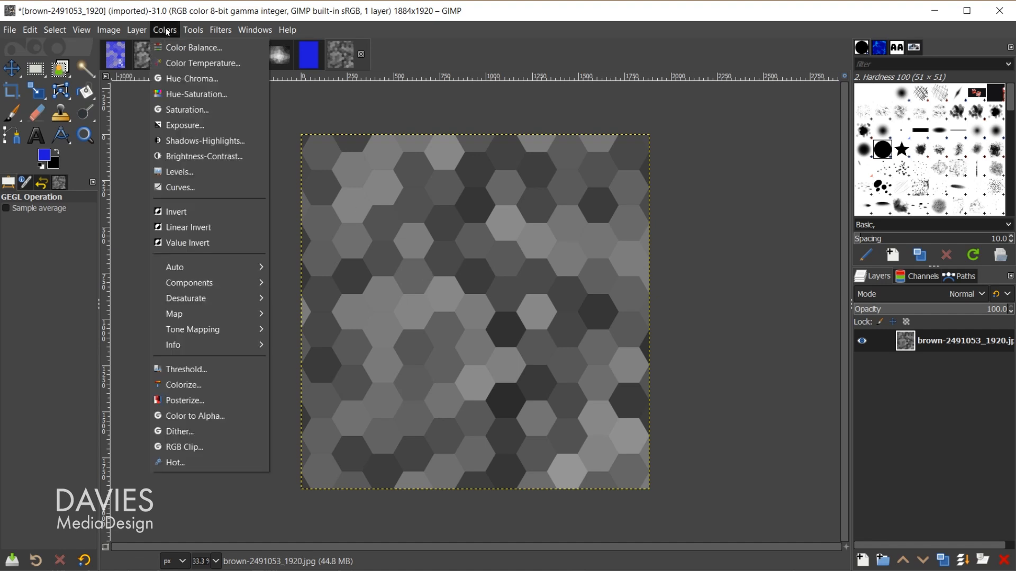
left_click(195, 186)
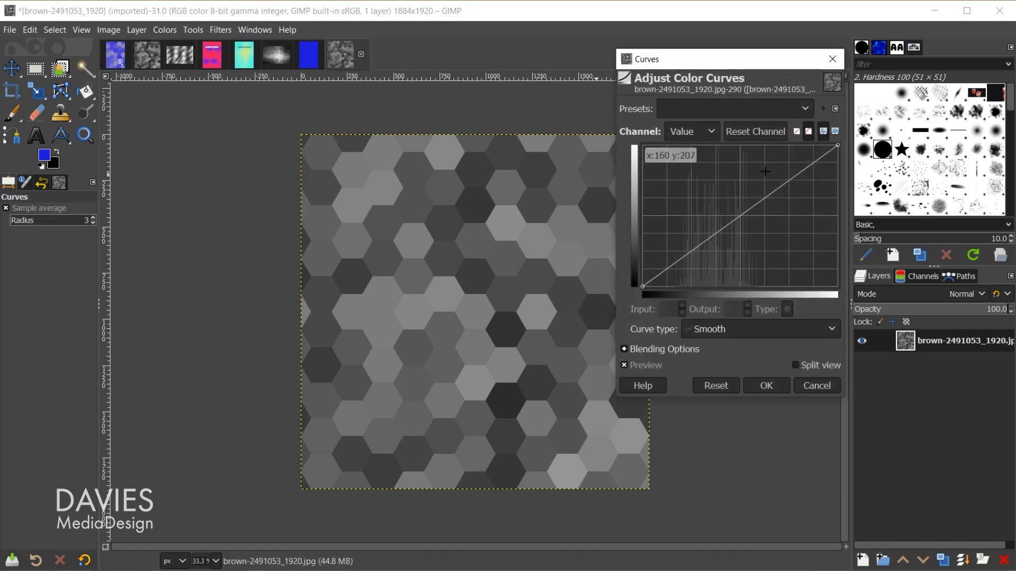
left_click_drag(801, 169, 789, 157)
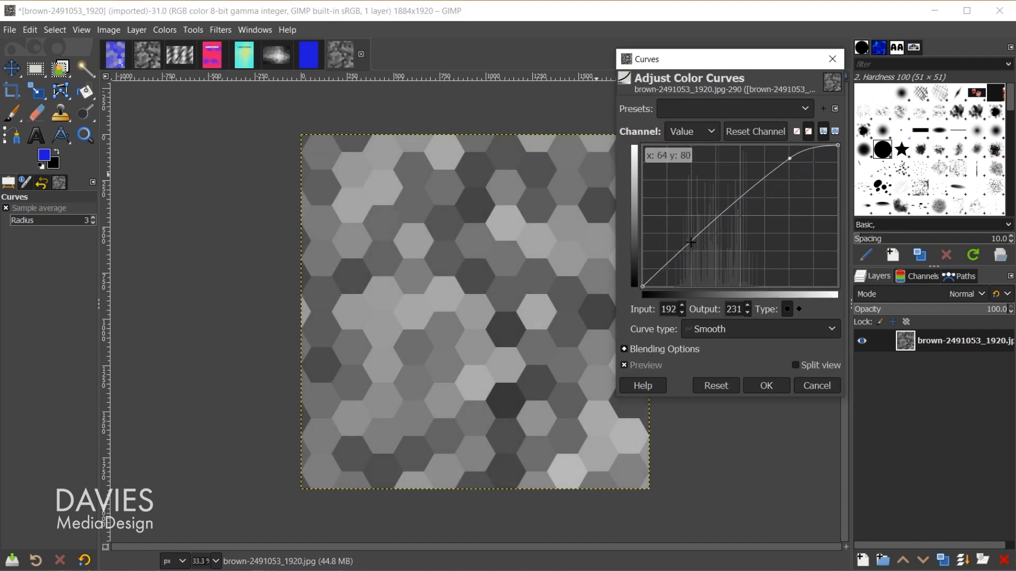
left_click_drag(691, 243, 685, 265)
left_click_drag(791, 158, 791, 154)
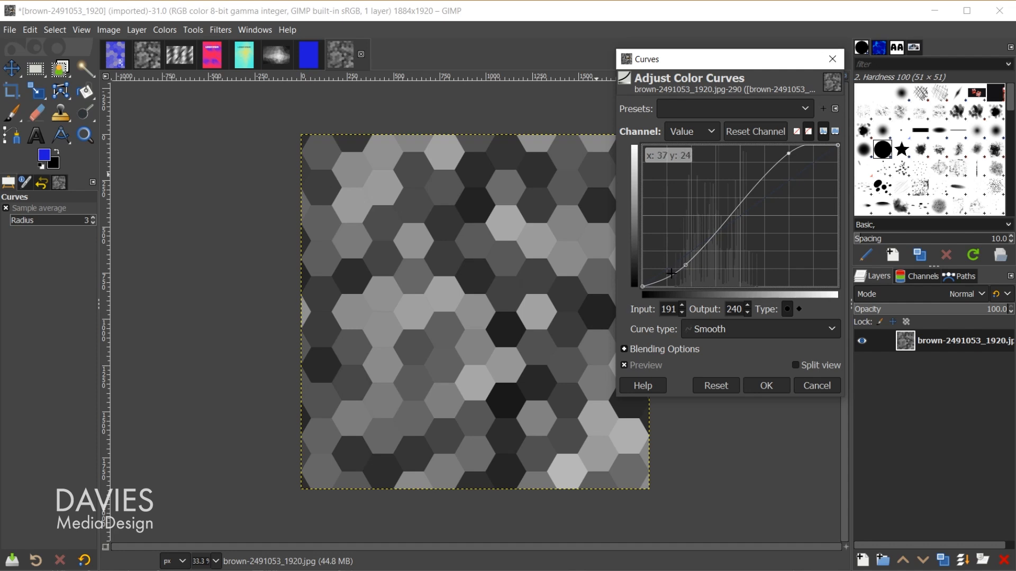
left_click_drag(686, 267, 687, 265)
left_click(663, 366)
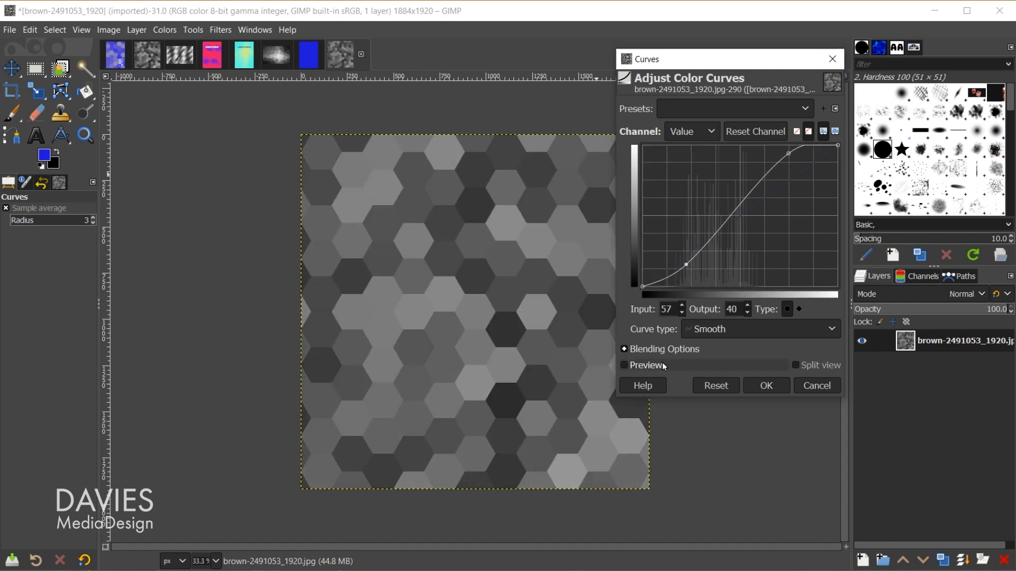
left_click(664, 366)
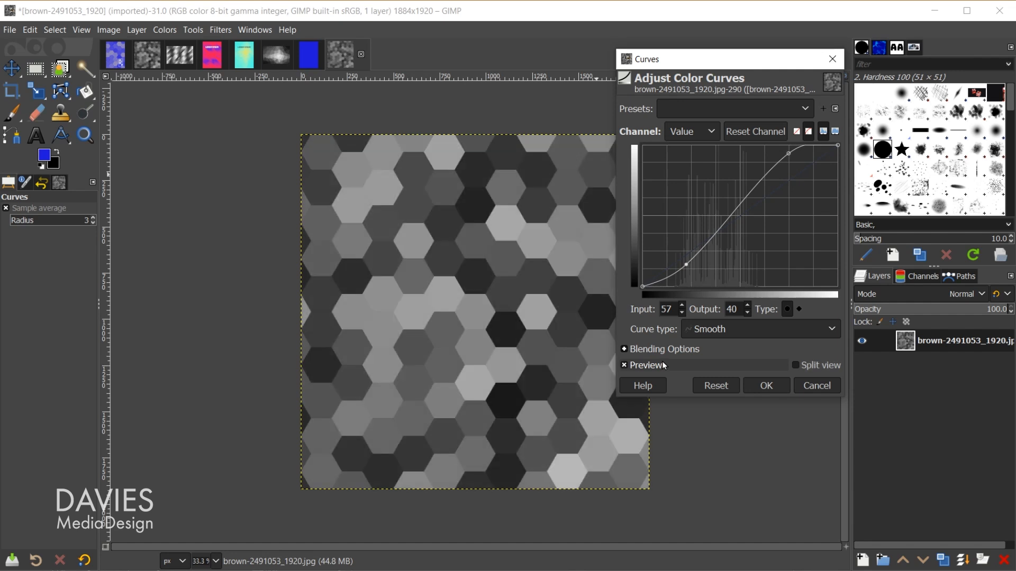
left_click(766, 386)
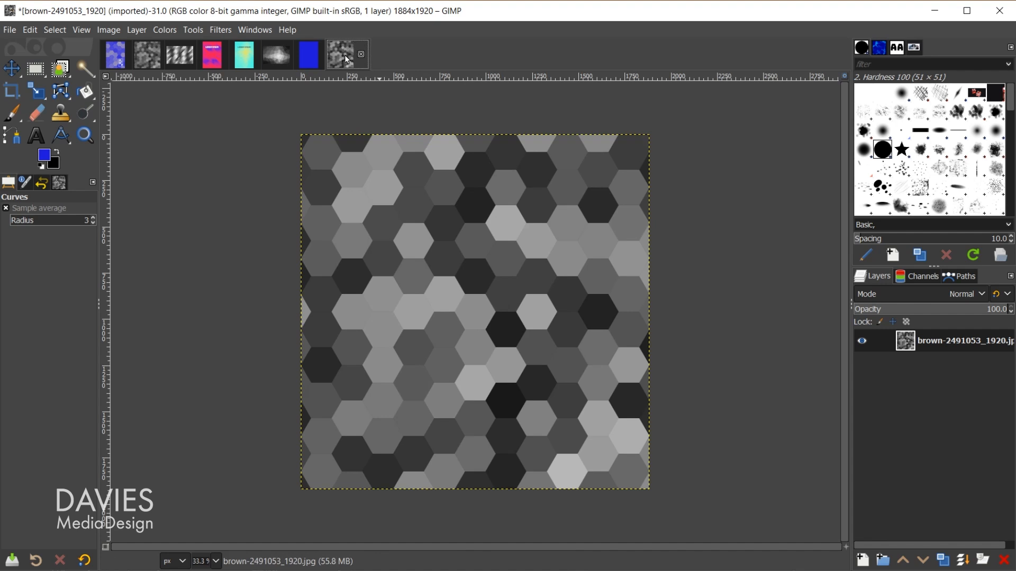
Step: Copy the grey hexagon layer into the blue brochure image as a new layer
left_click(319, 53)
left_click_drag(320, 53, 463, 227)
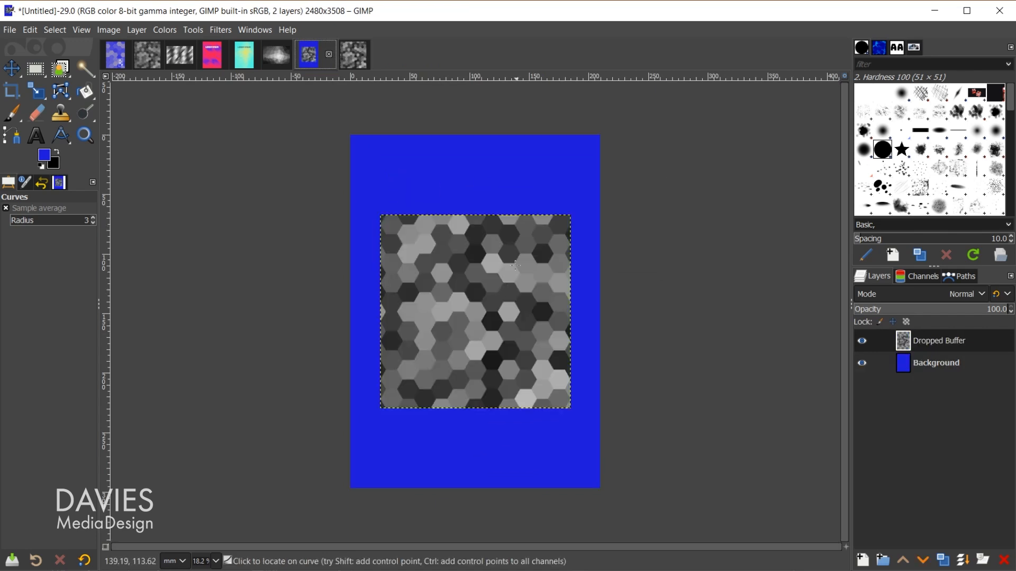
Step: Scale the grey hexagon layer proportionally around its center to about 475 × 484 mm so it extends beyond the whole page
key("shift+s")
left_click(480, 266)
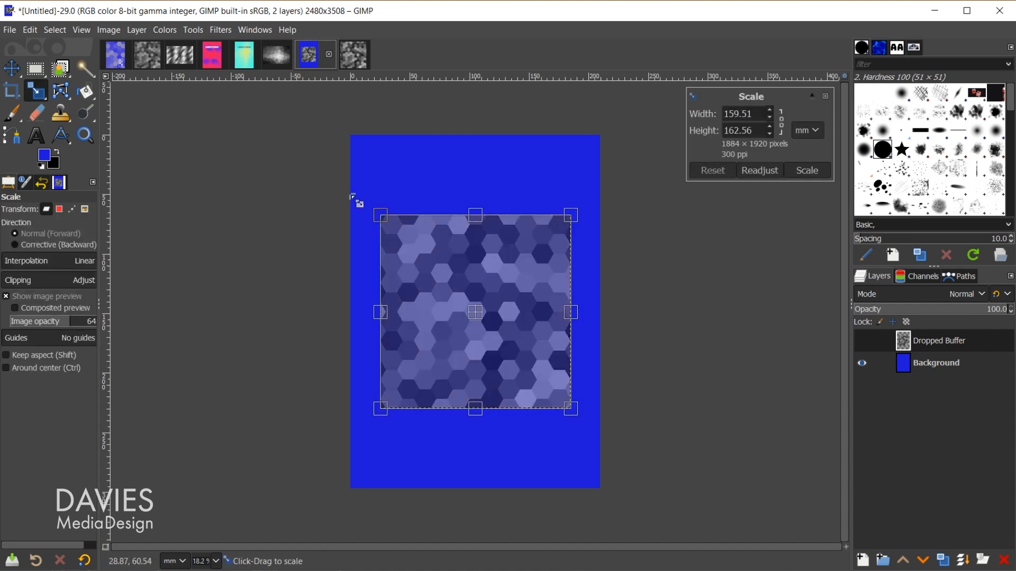
left_click(40, 96)
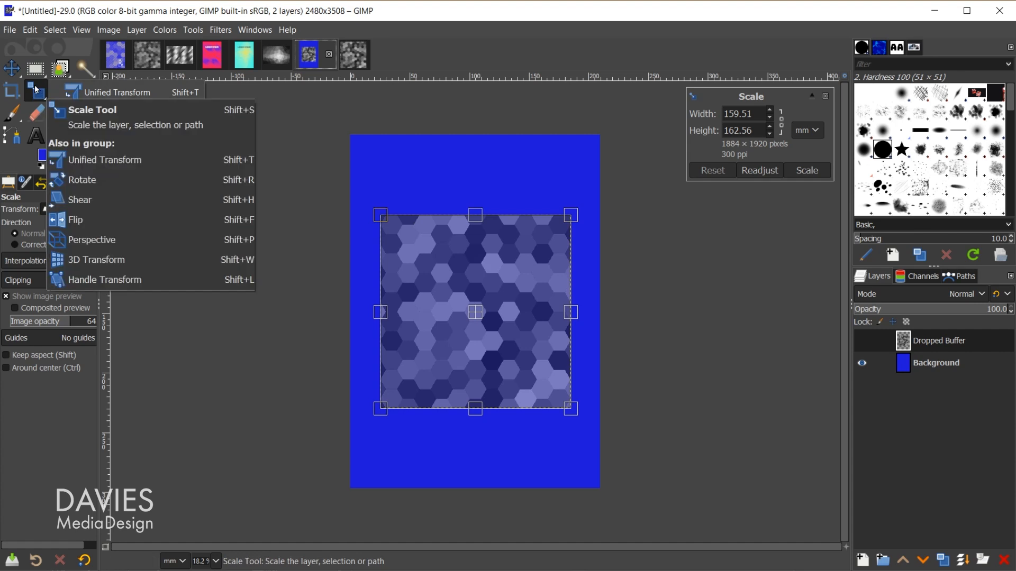
left_click(34, 90)
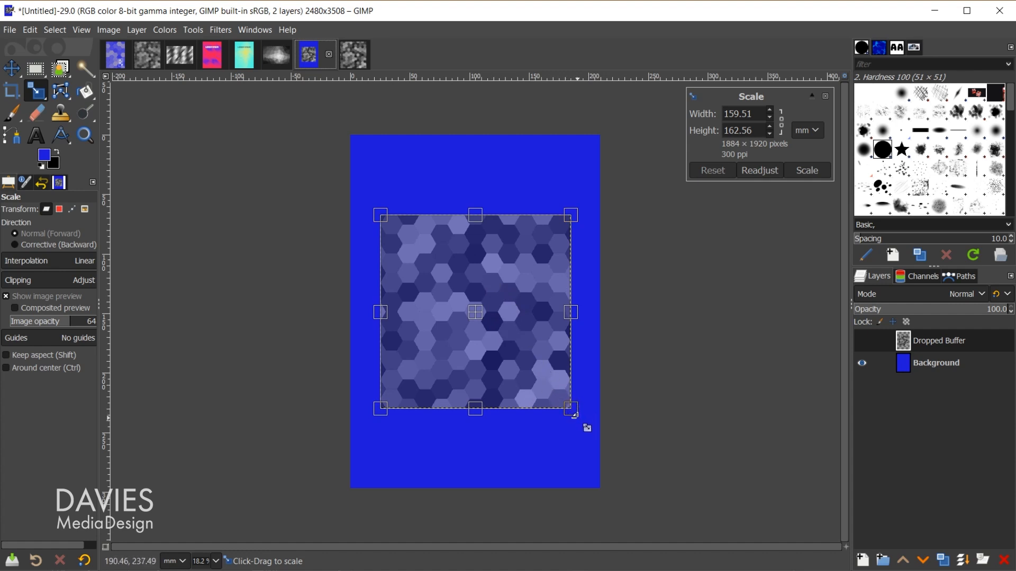
left_click_drag(574, 416, 700, 541)
left_click_drag(726, 561, 805, 407)
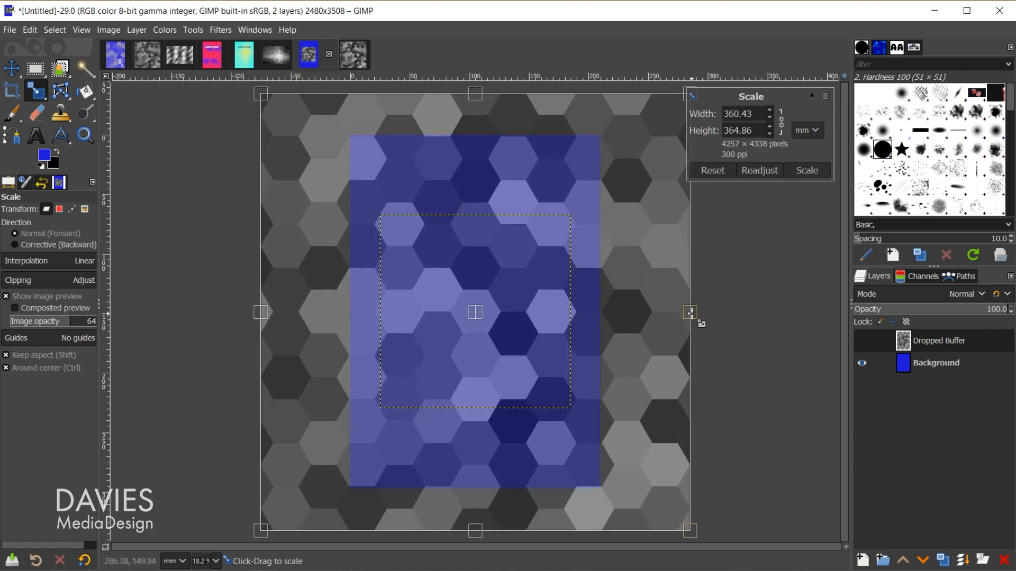
left_click_drag(698, 318, 759, 334)
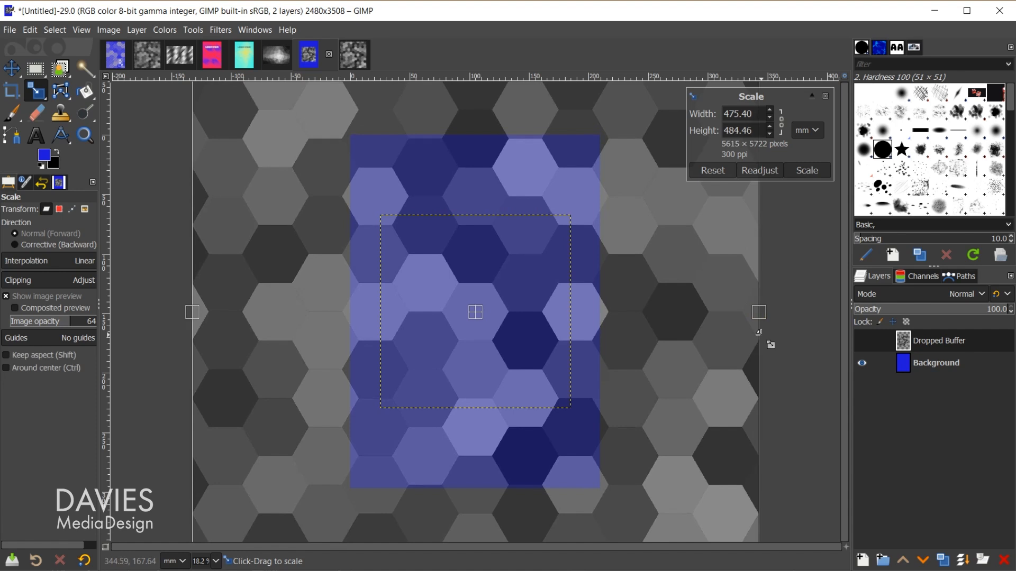
left_click(807, 170)
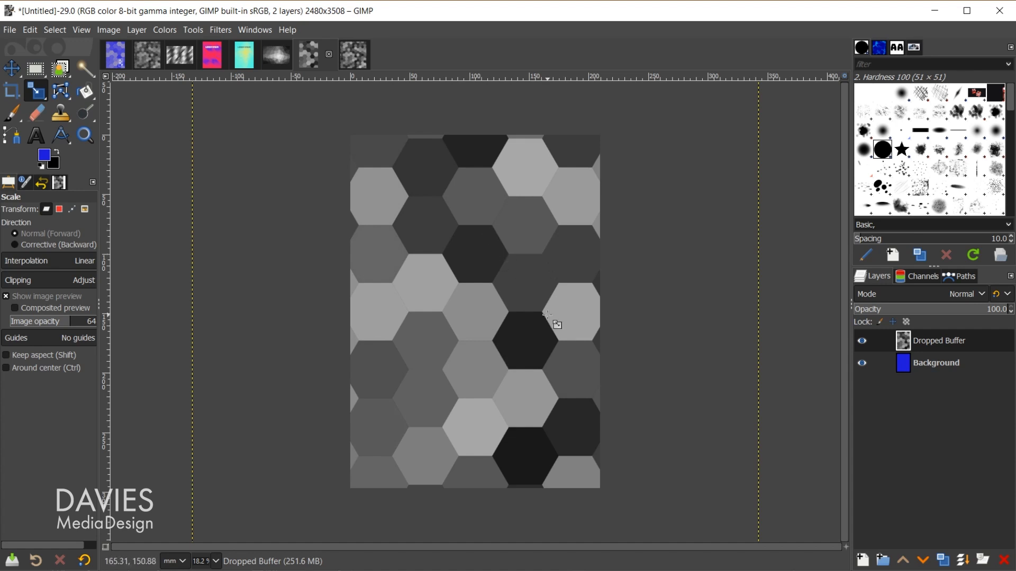
Step: Apply the Newsprint distortion to the hexagon layer with the Line pattern, a period of 92.01 and an angle of 139.71
left_click(222, 31)
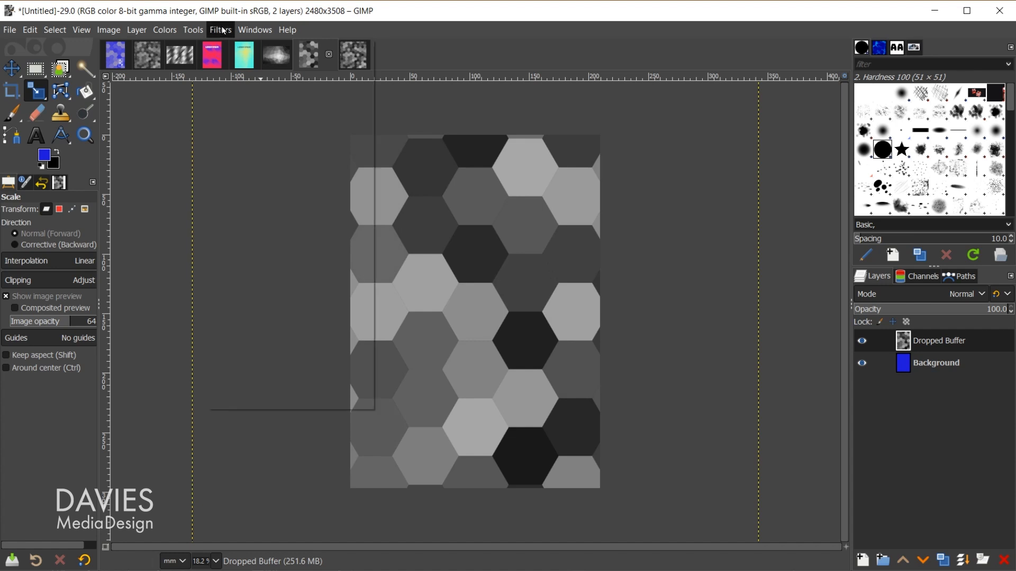
mouse_move(260, 153)
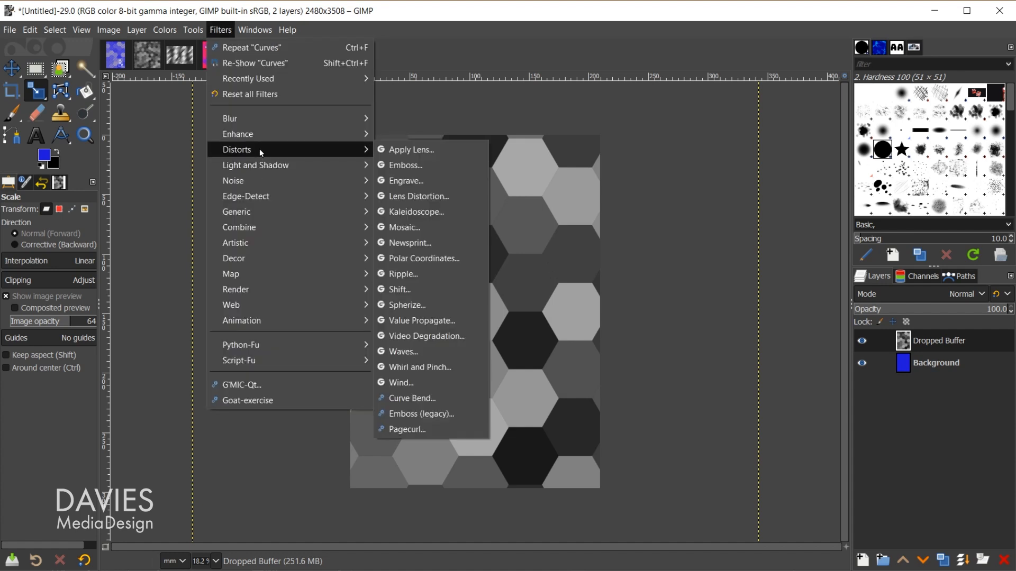
left_click(407, 244)
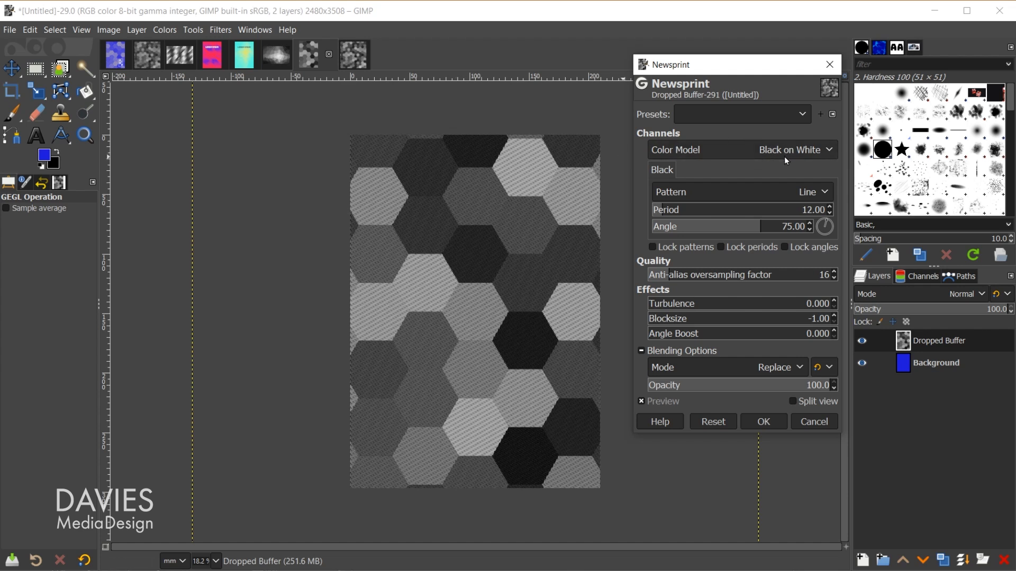
left_click(729, 188)
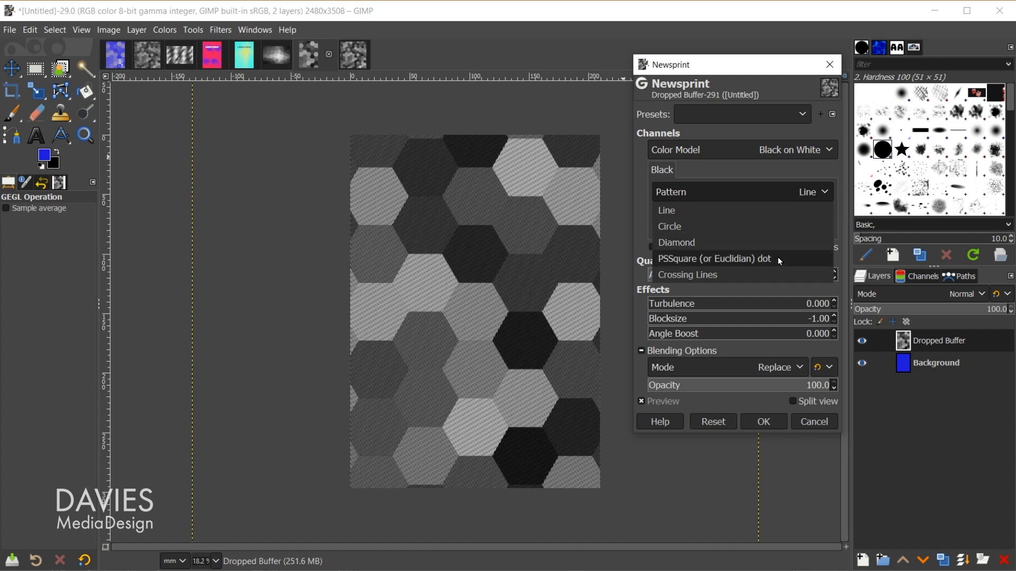
left_click(763, 212)
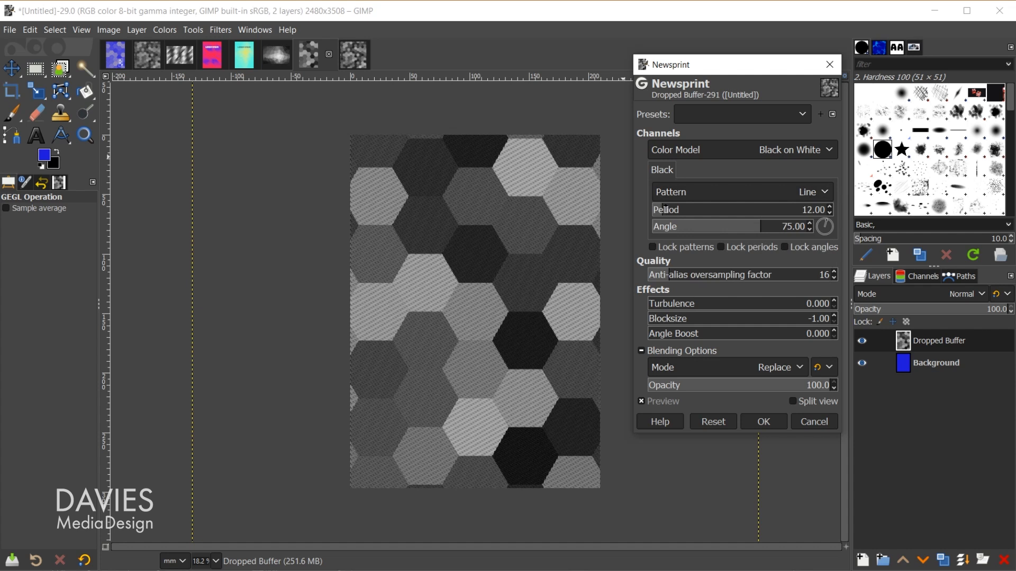
left_click_drag(664, 209, 732, 210)
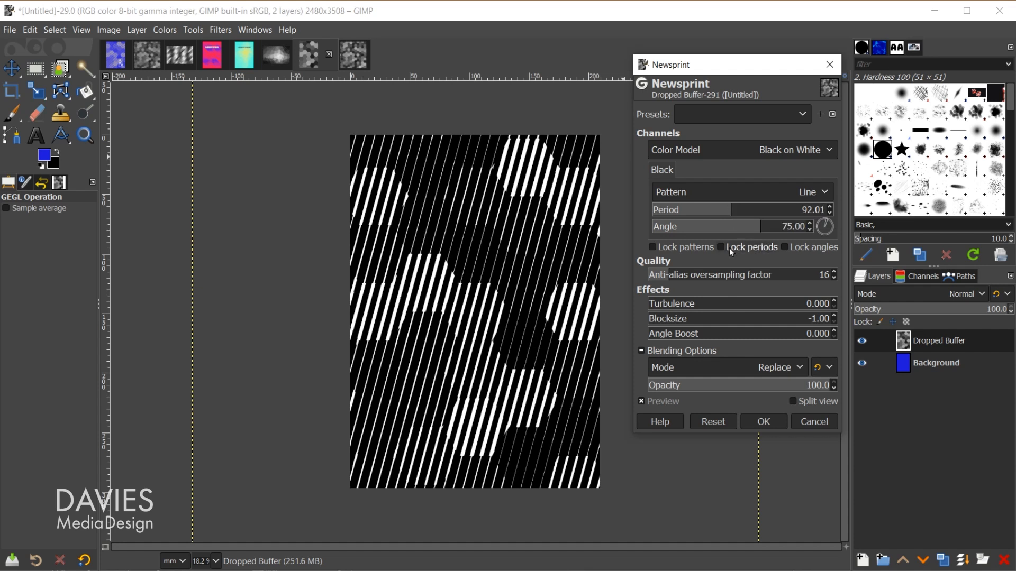
left_click_drag(757, 226, 790, 223)
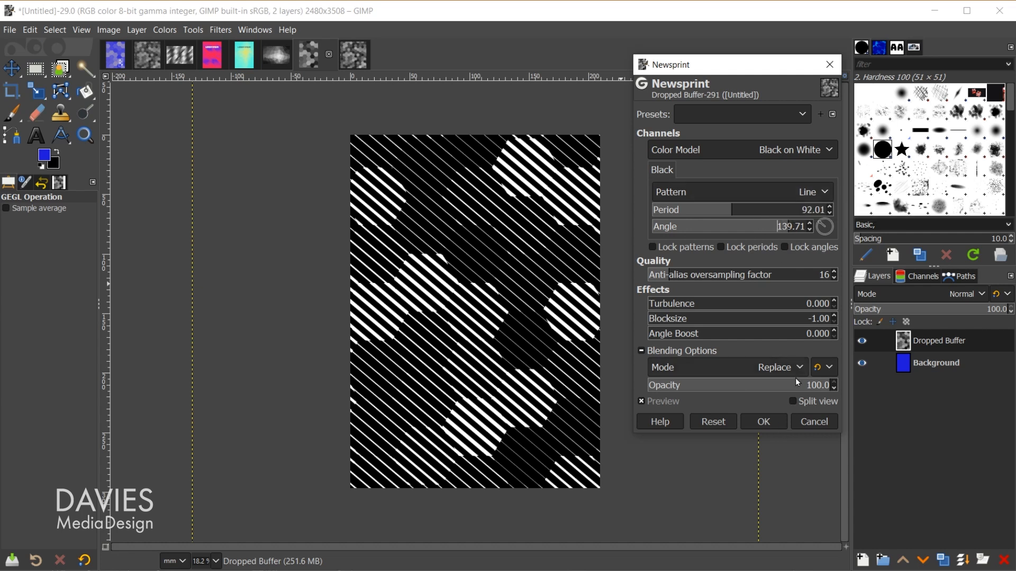
left_click(764, 421)
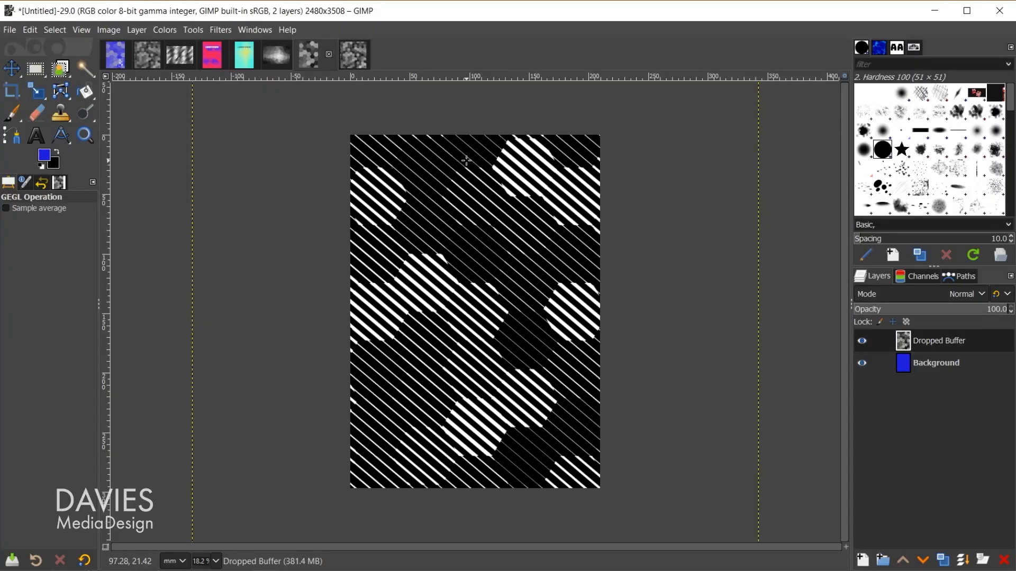
Step: Search the commands for "color to" and start Color to Alpha on the striped hexagon layer
key("slash")
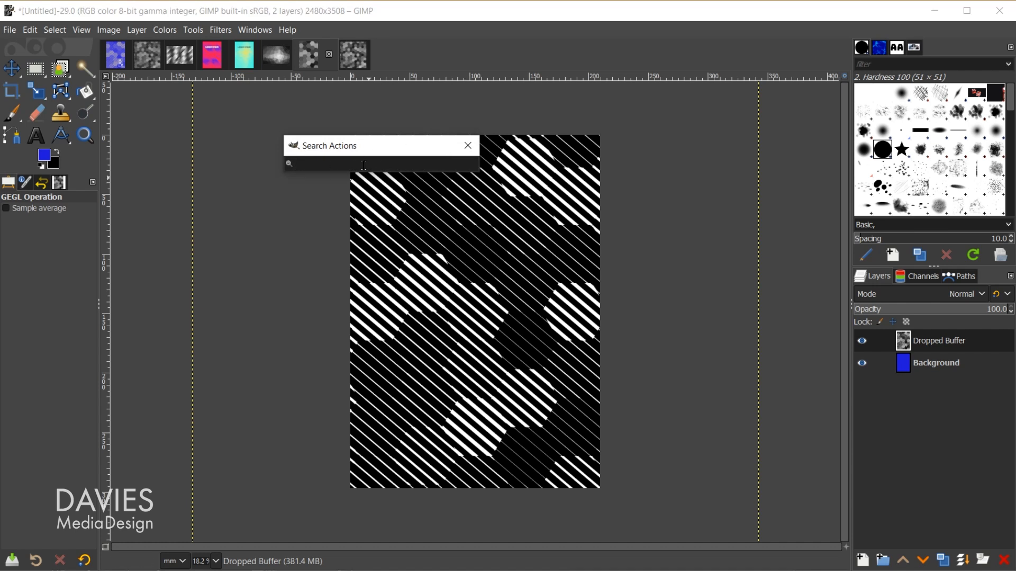
left_click(288, 30)
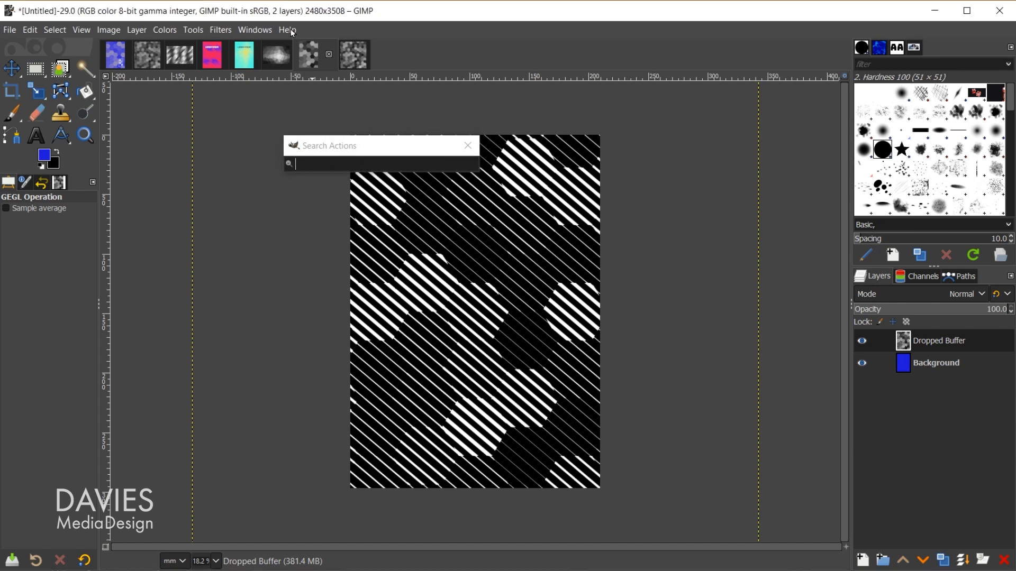
left_click(289, 30)
left_click(288, 30)
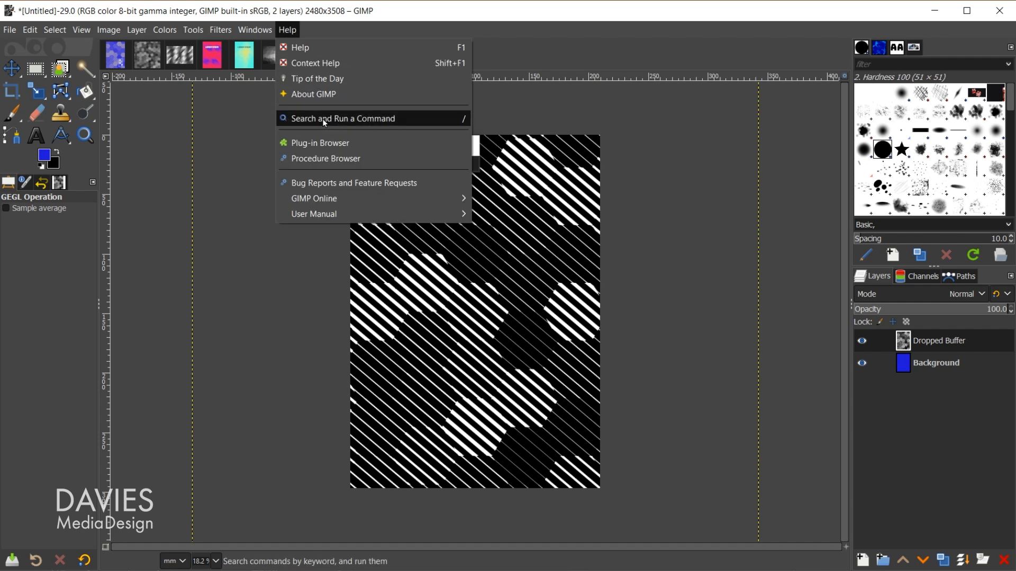
left_click(363, 119)
type("c")
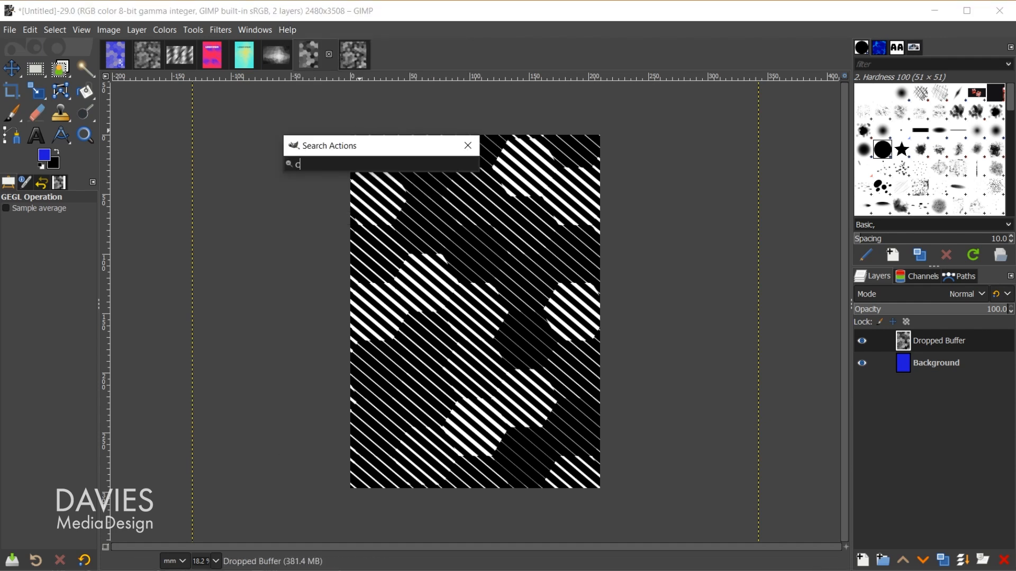
type("olor to")
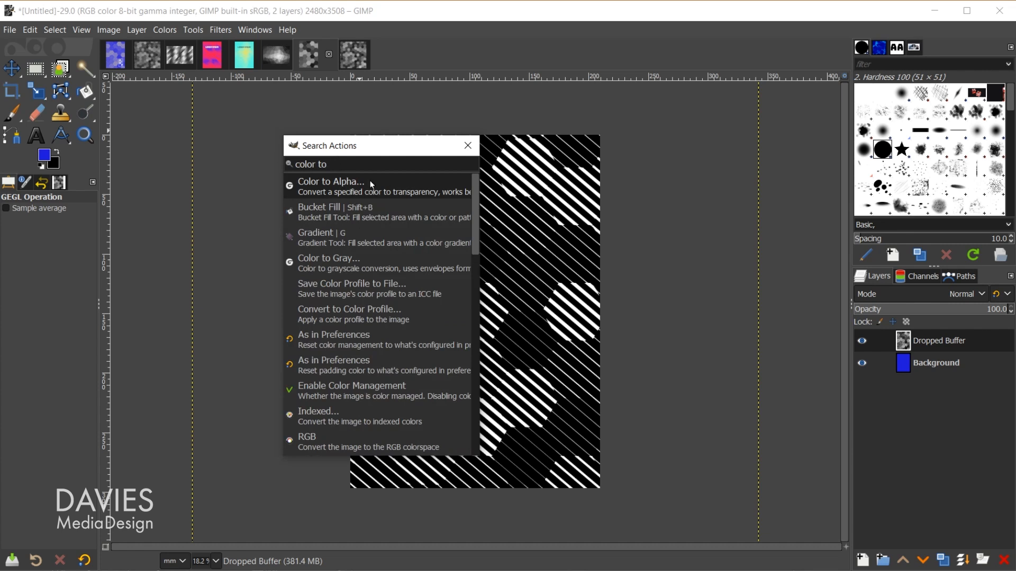
left_click(337, 188)
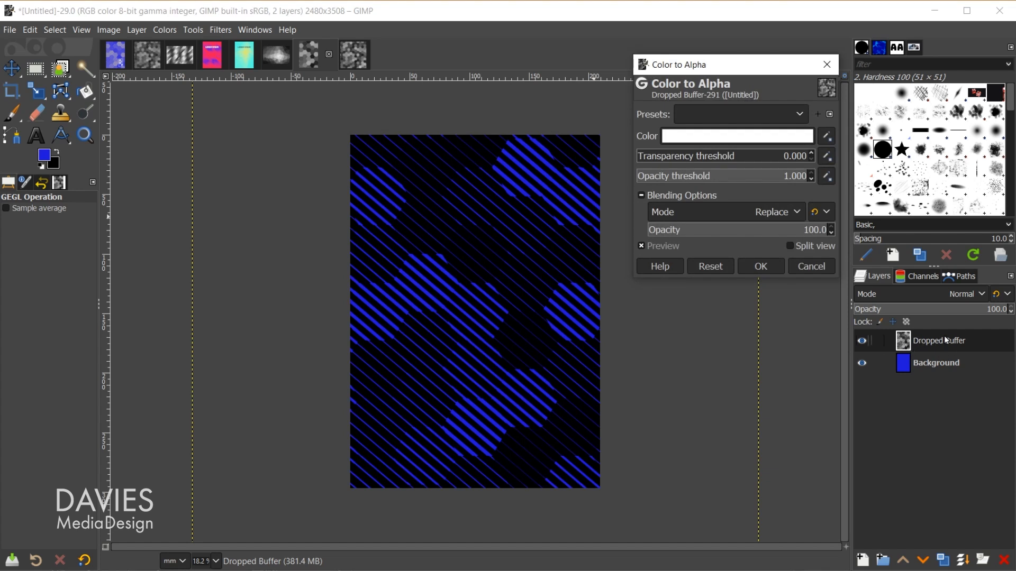
Step: Turn the black (000000) areas of the striped layer transparent and apply the Color to Alpha filter
left_click(749, 136)
left_click(649, 114)
left_click_drag(640, 144, 609, 206)
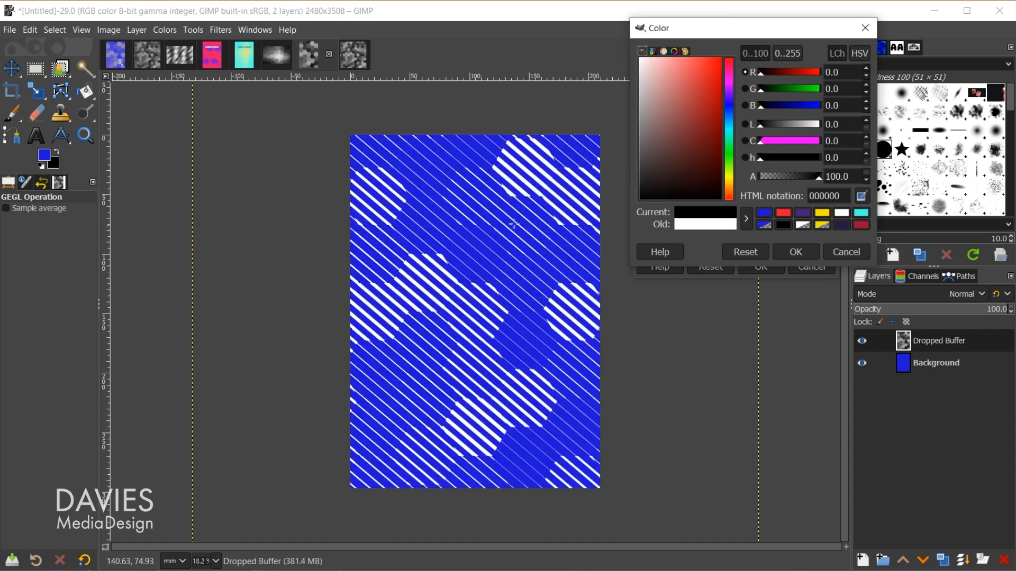
left_click(797, 252)
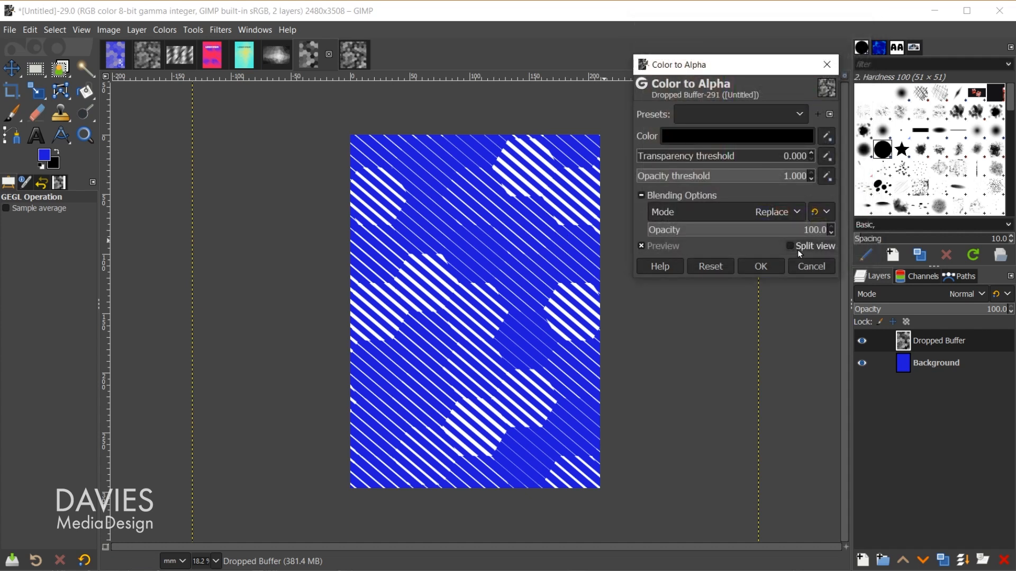
left_click(760, 266)
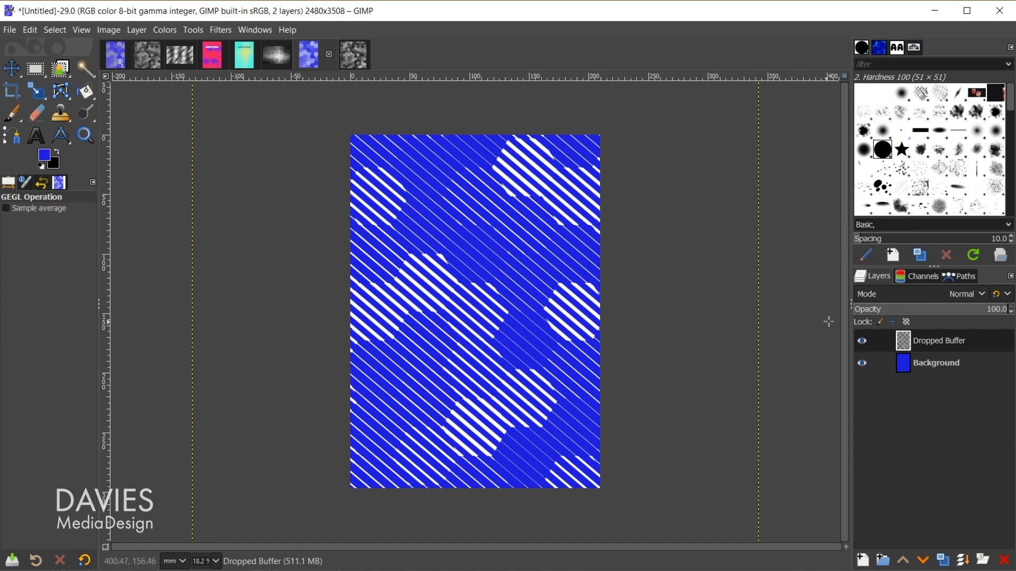
Step: Rename the striped layer as Lines and lock its alpha channel
double_click(945, 345)
type("L")
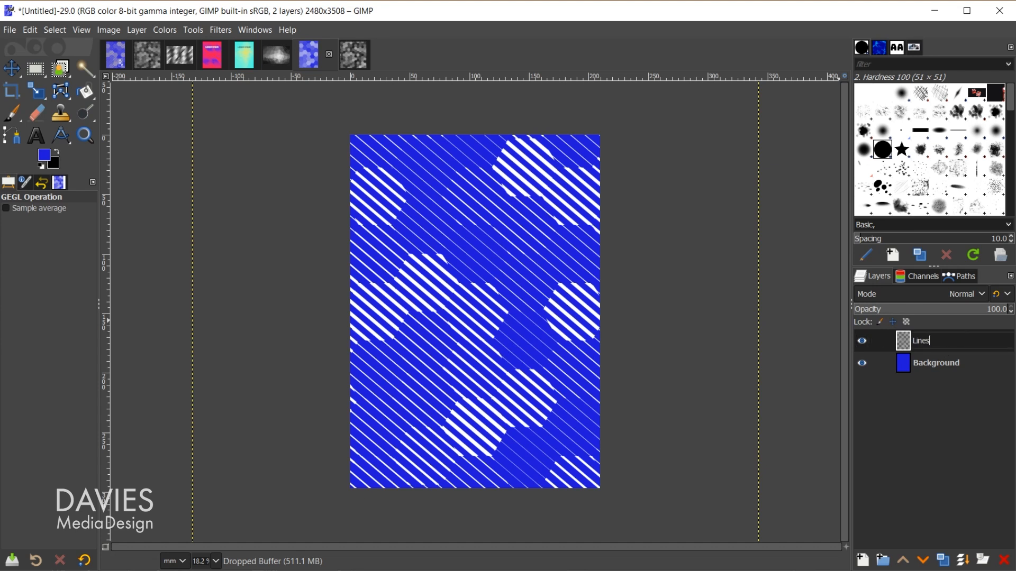
type("ines")
key("Return")
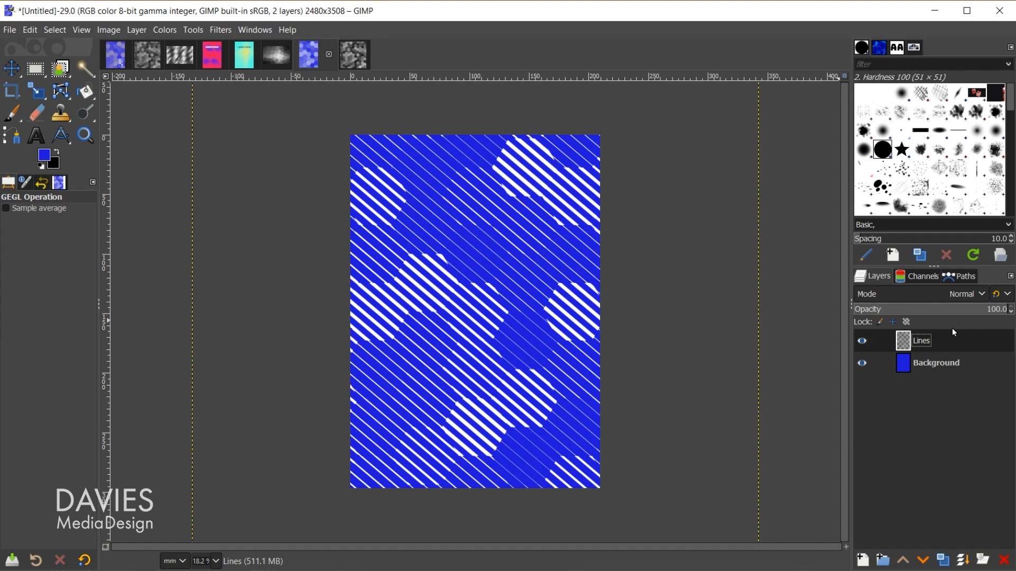
left_click(907, 322)
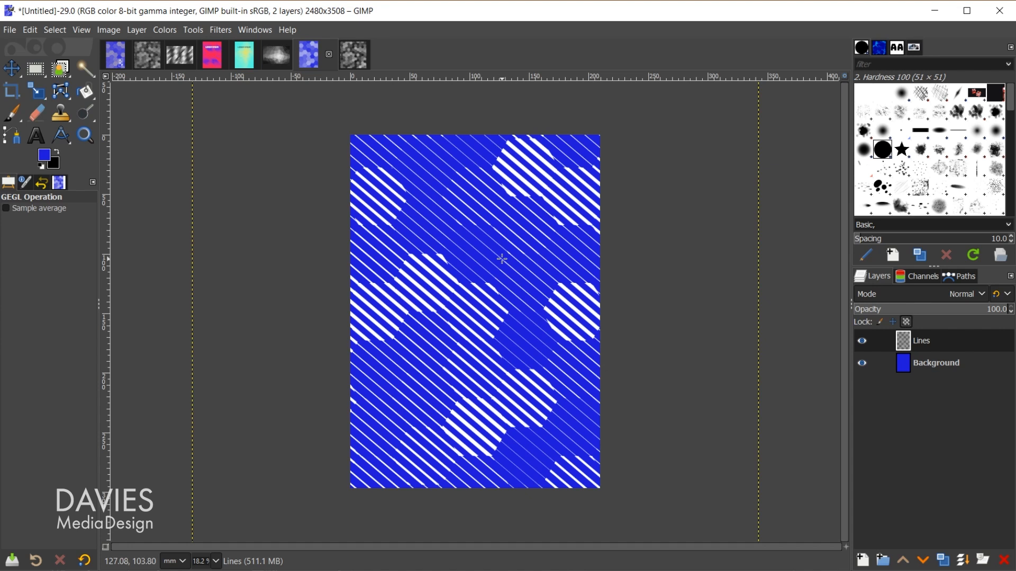
Step: Set the foreground color to yellow (f4e409) and fill the stripes of the Lines layer with it
left_click(45, 157)
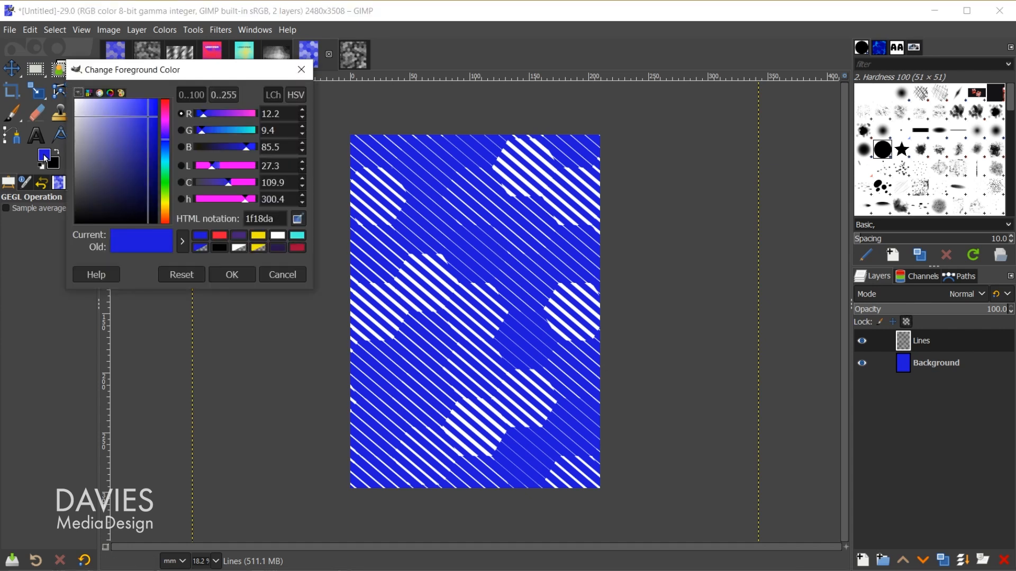
left_click(258, 237)
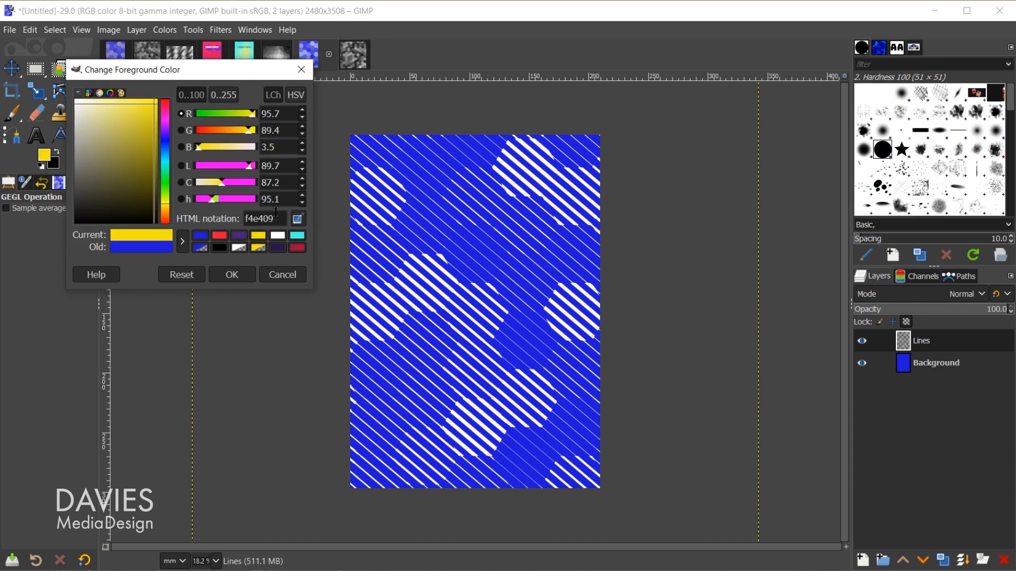
left_click(232, 274)
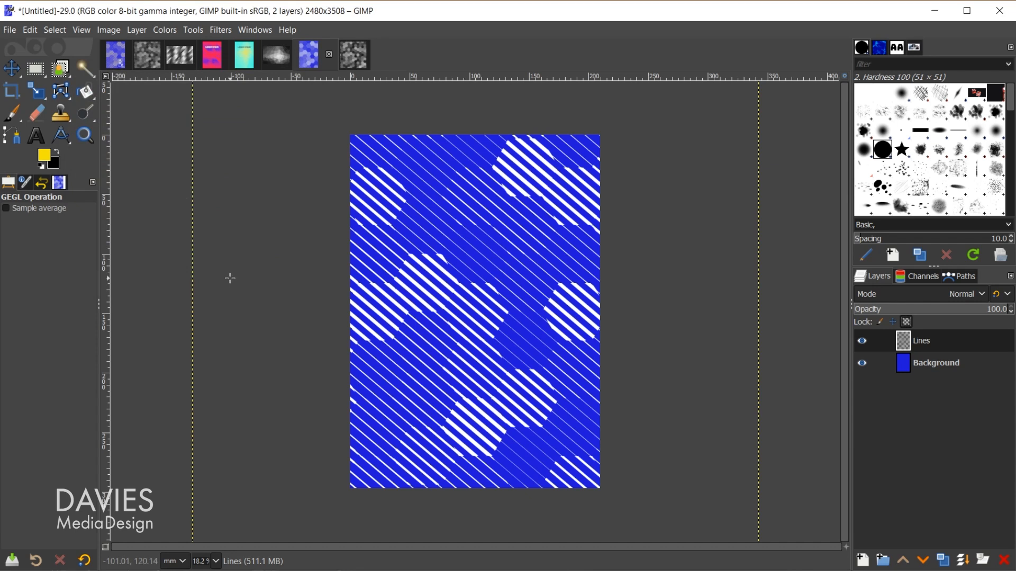
left_click_drag(46, 159, 465, 257)
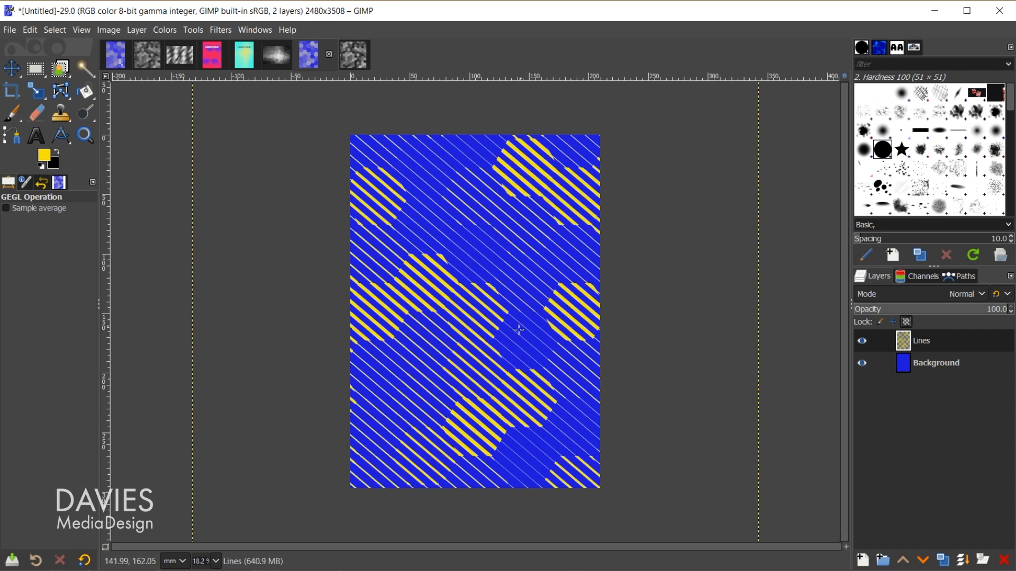
Step: Try recoloring the stripes of the Lines layer with red (f71735) as the foreground color, and undo that fill
left_click(46, 154)
left_click(239, 236)
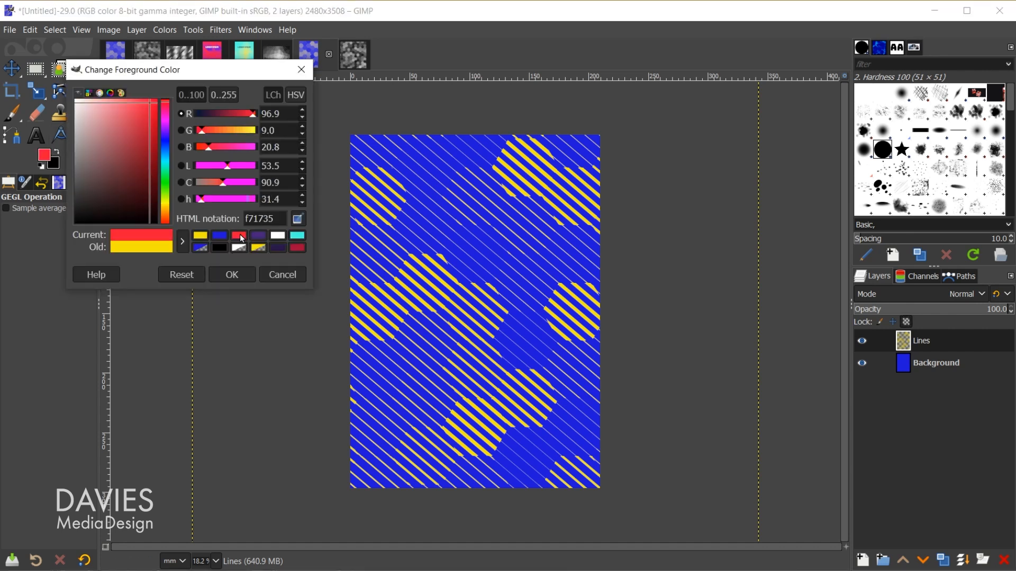
left_click(232, 275)
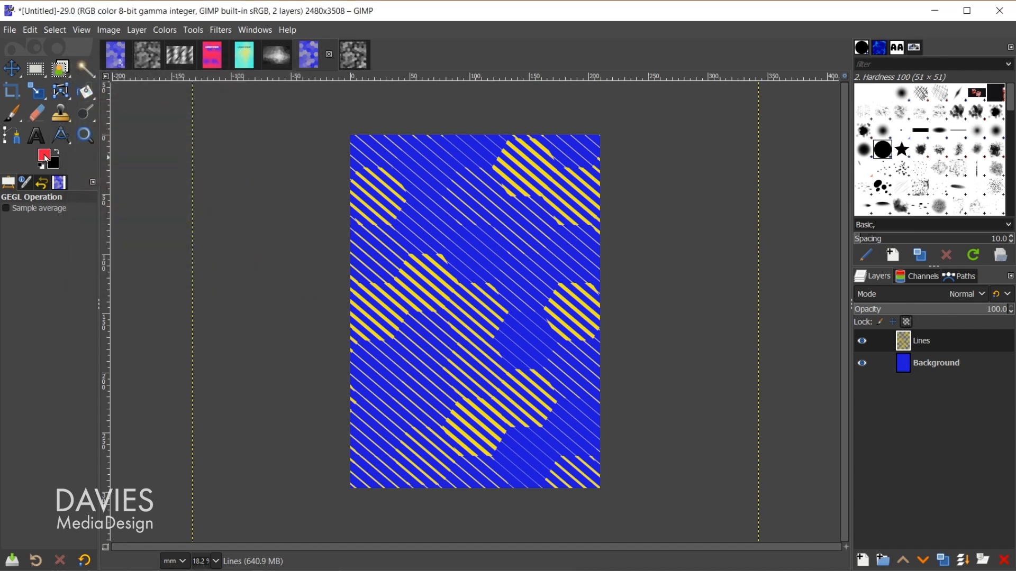
left_click_drag(46, 158, 495, 380)
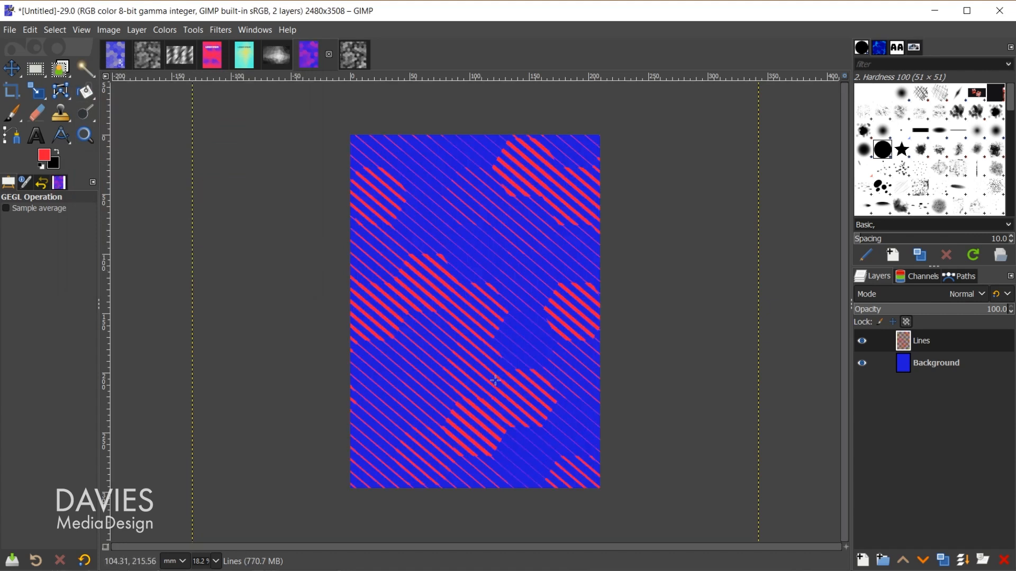
key("ctrl+z")
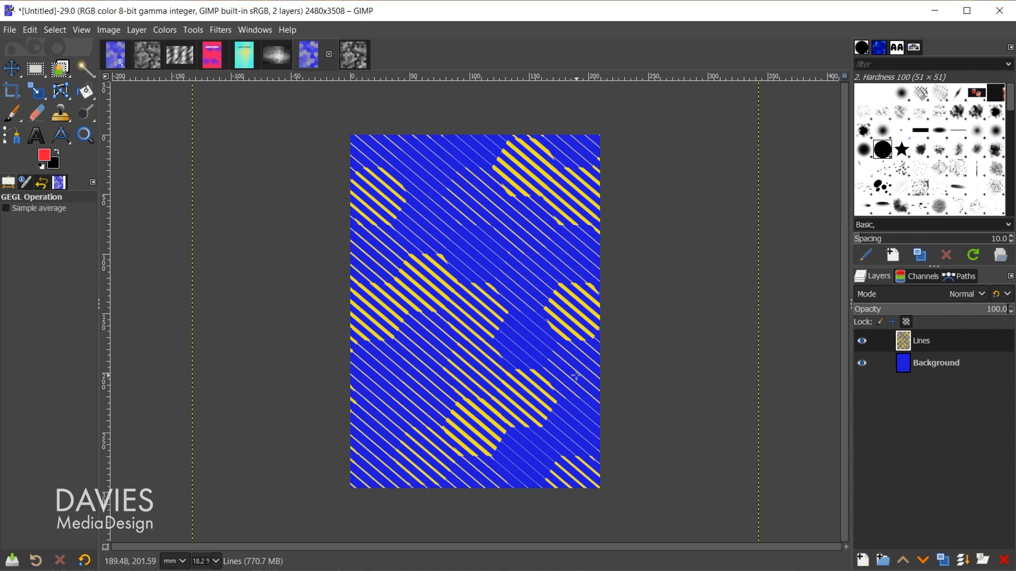
Step: Create a transparent layer named Rectangle and draw a rectangular selection of about 715 x 1089 px in the page's lower-right area
left_click(863, 560)
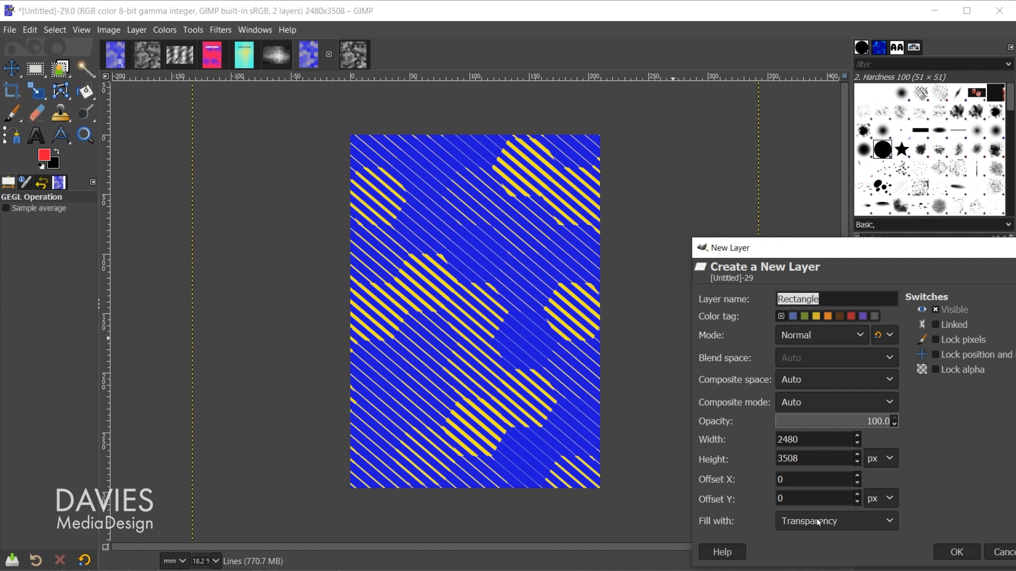
left_click(956, 551)
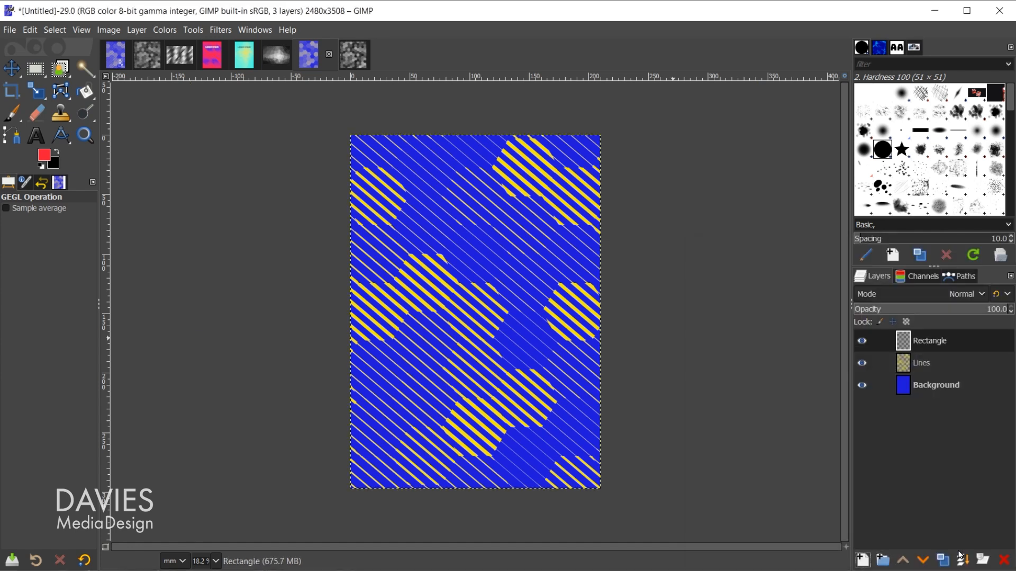
left_click(36, 69)
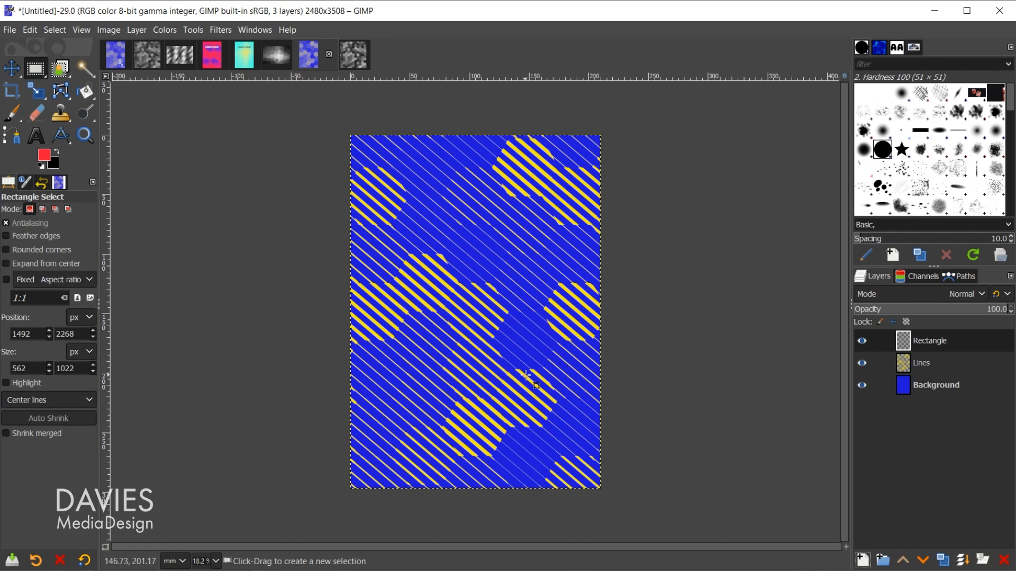
left_click_drag(506, 361, 577, 470)
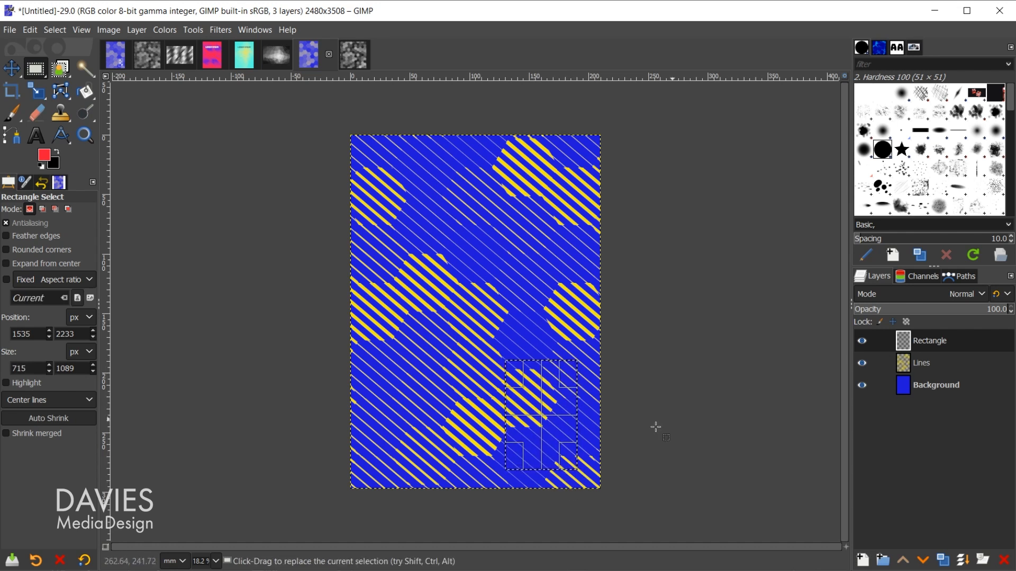
Step: Convert the rectangular selection to a path and clear the selection from the canvas
left_click(957, 276)
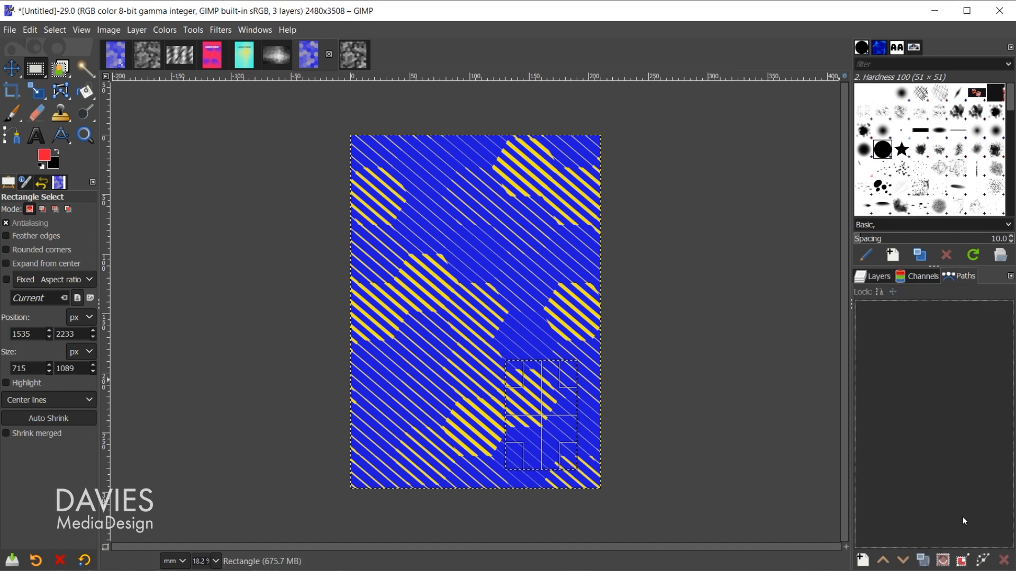
left_click(962, 562)
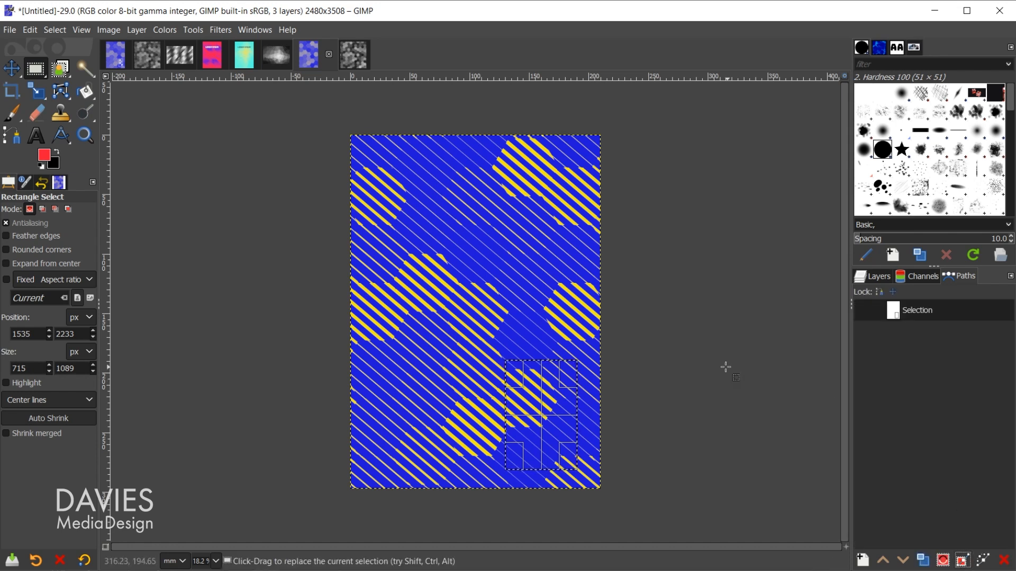
key("Return")
left_click(603, 407)
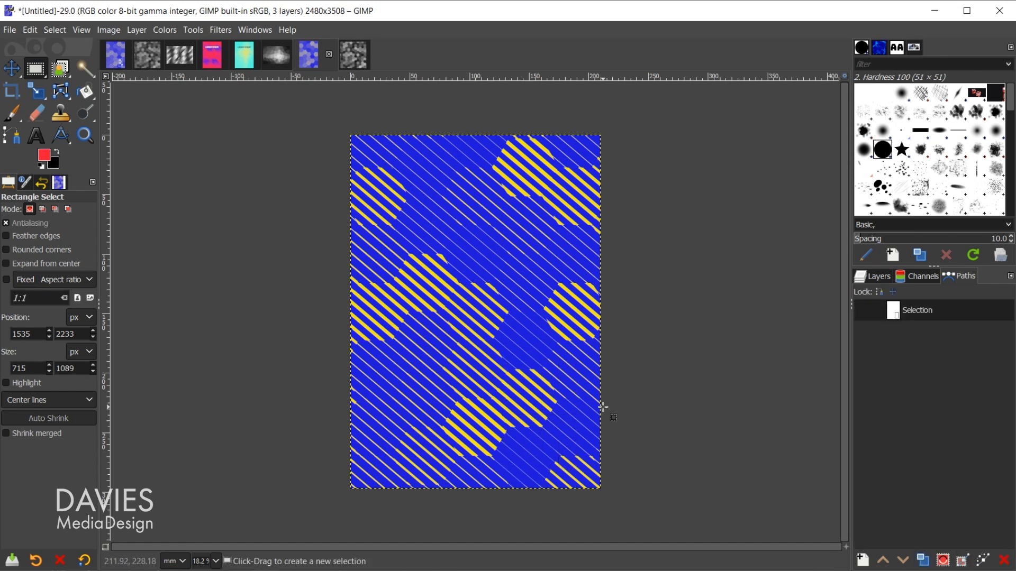
left_click(893, 312)
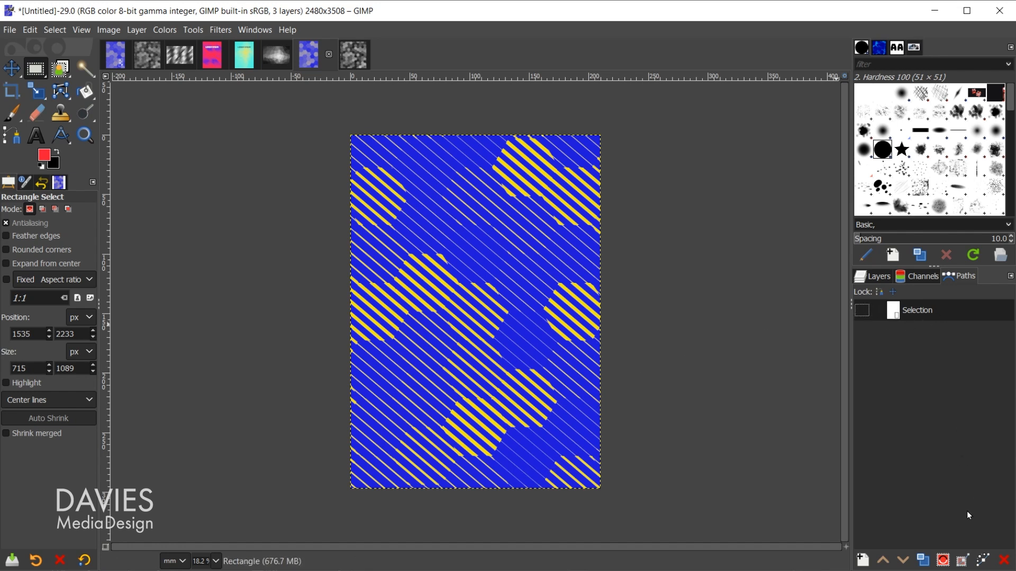
Step: Set the foreground color to near-white (fdfdfd) and stroke the rectangle path with a solid 15 px line
left_click(982, 561)
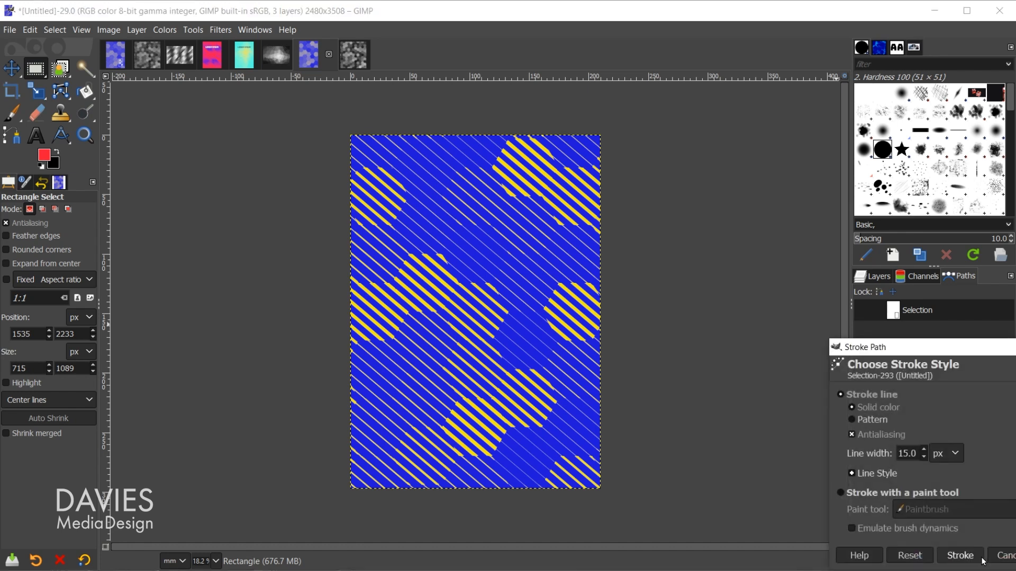
mouse_move(953, 349)
left_mouse_down()
mouse_move(762, 186)
mouse_move(741, 147)
left_mouse_up()
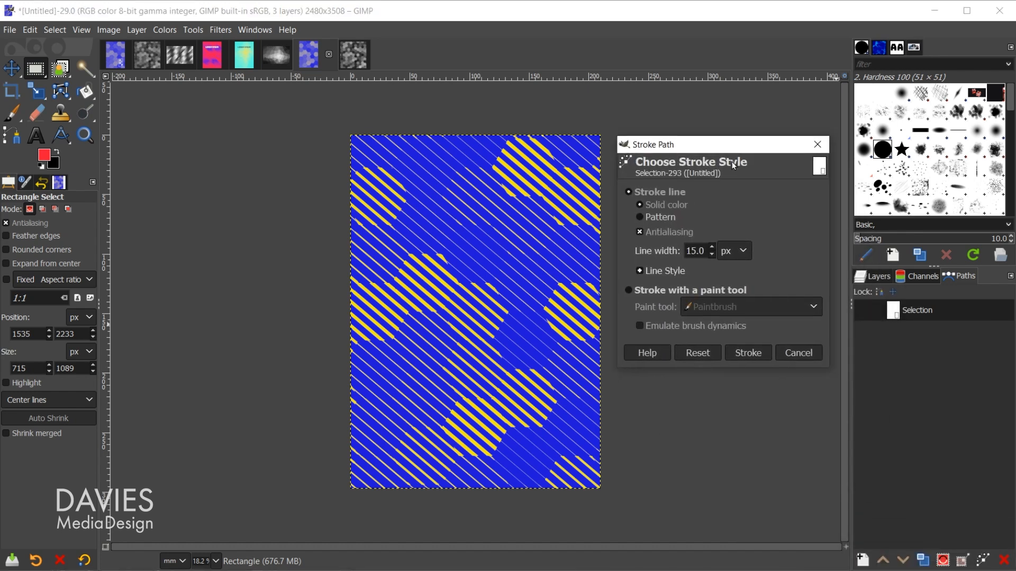
left_click(45, 157)
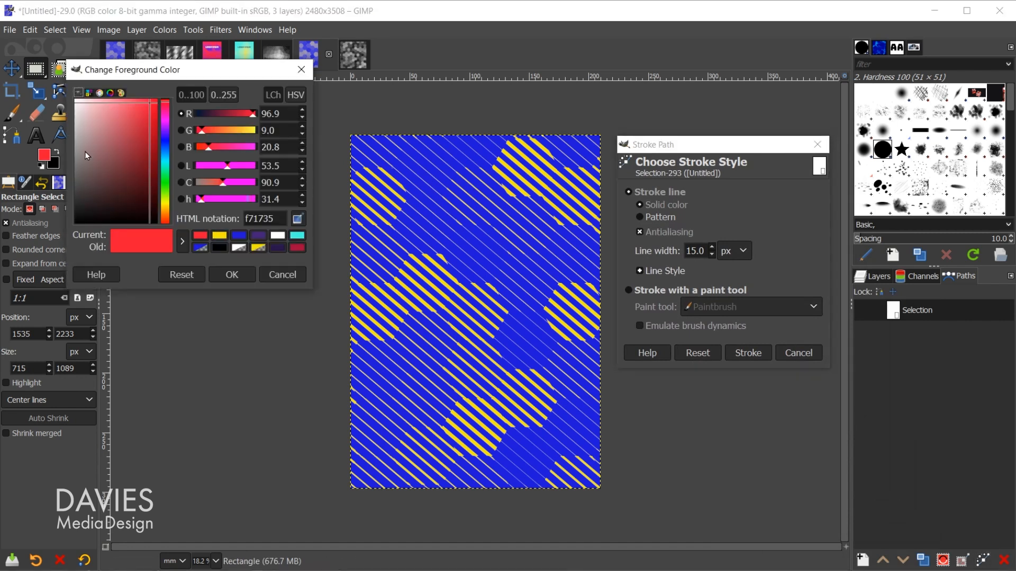
left_click_drag(87, 155, 59, 95)
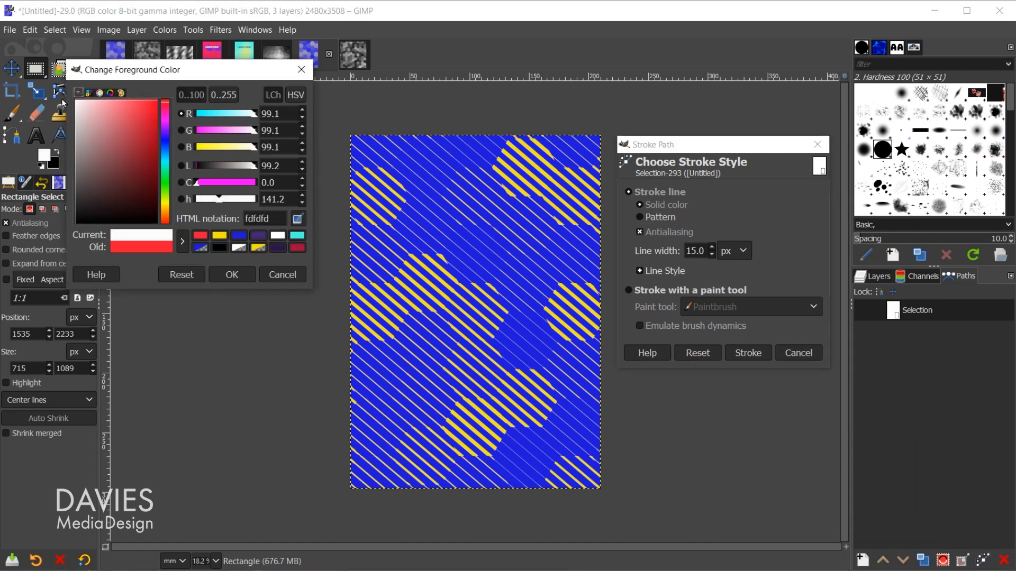
left_click(230, 273)
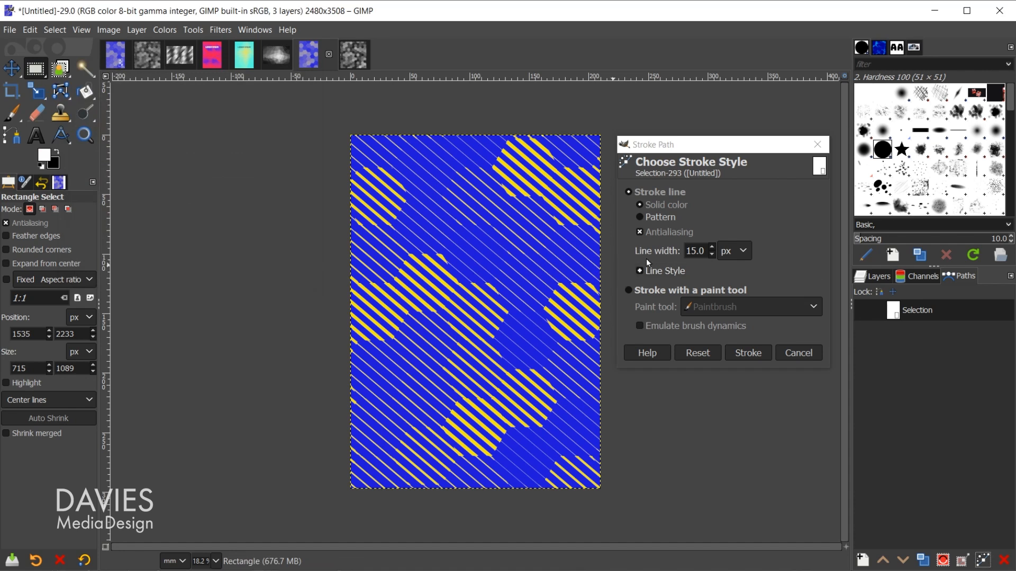
left_click(748, 353)
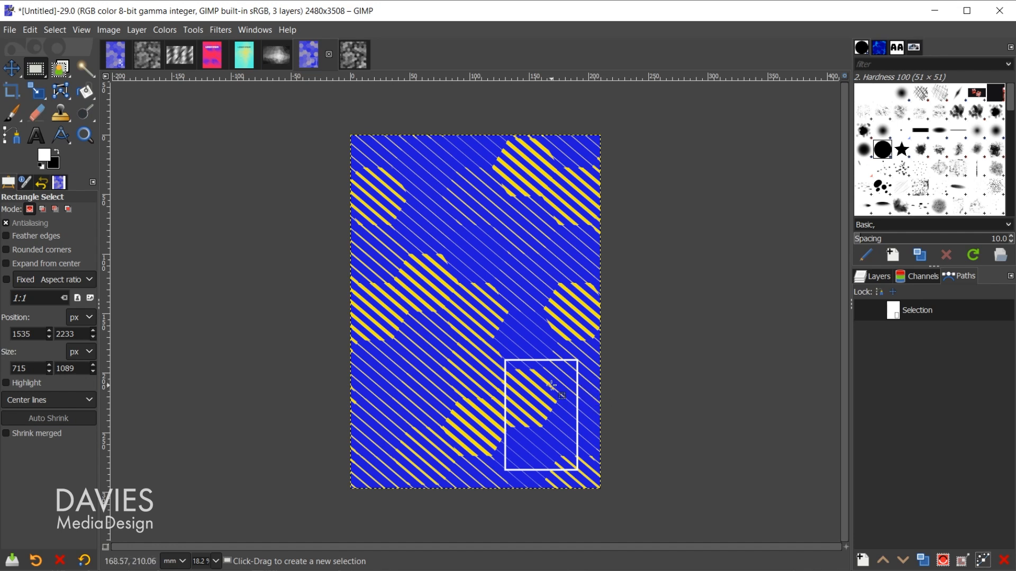
Step: Add a white letter G in the Bungee font inside the upper part of the rectangle and enlarge it to 352 px
left_click(42, 130)
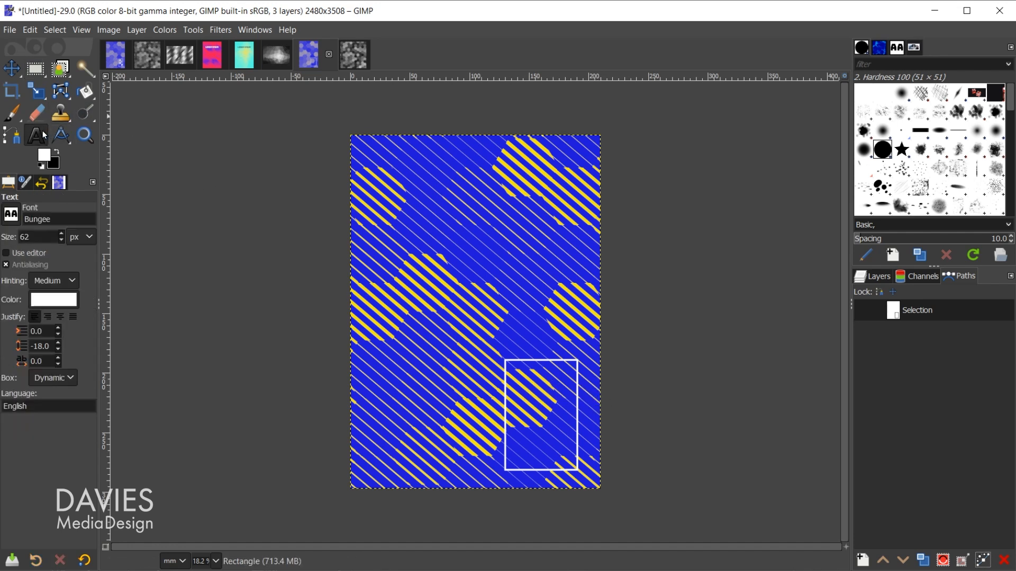
left_click(11, 215)
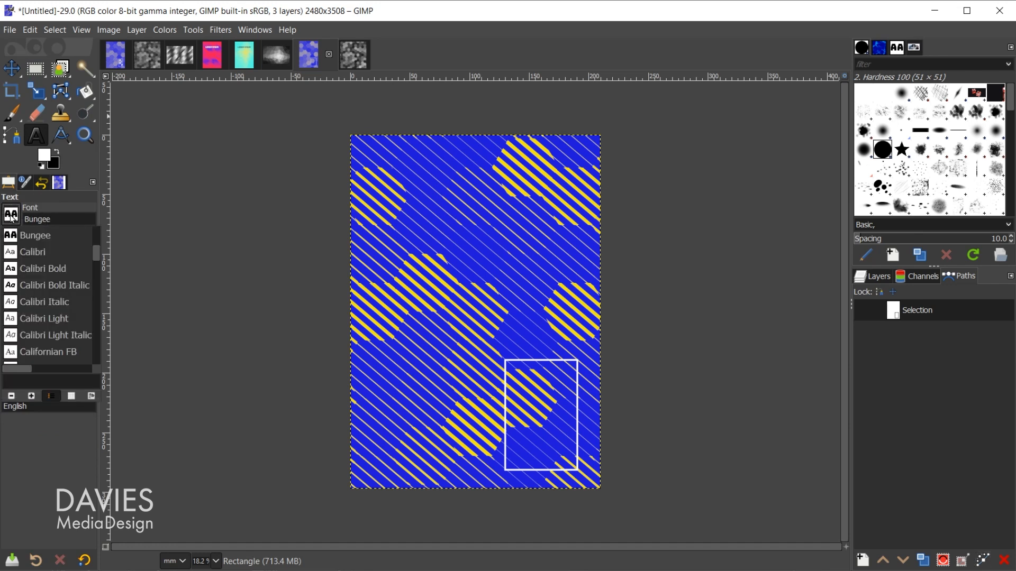
scroll(33, 281, "down", 3)
scroll(36, 284, "up", 4)
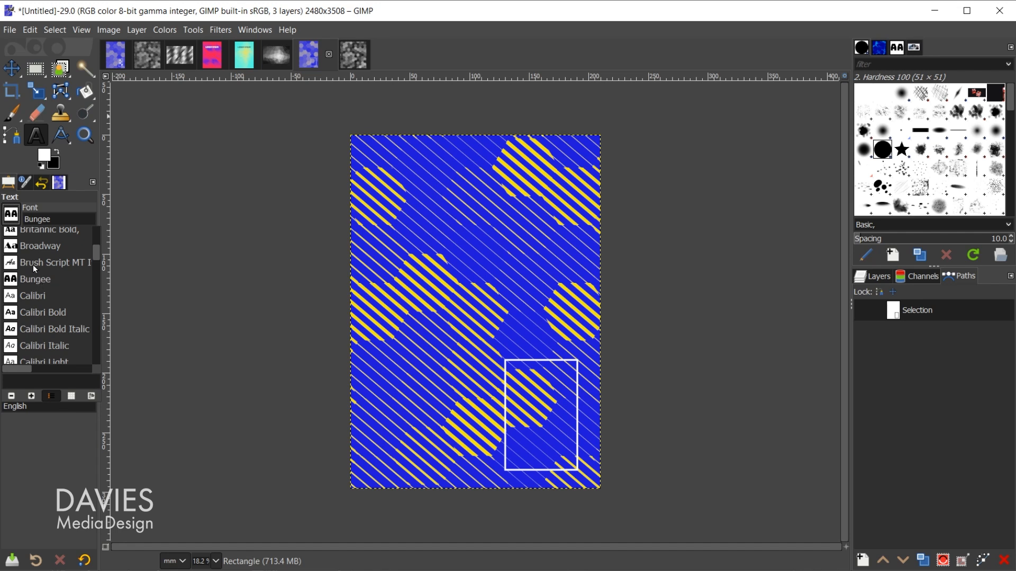
left_click(11, 216)
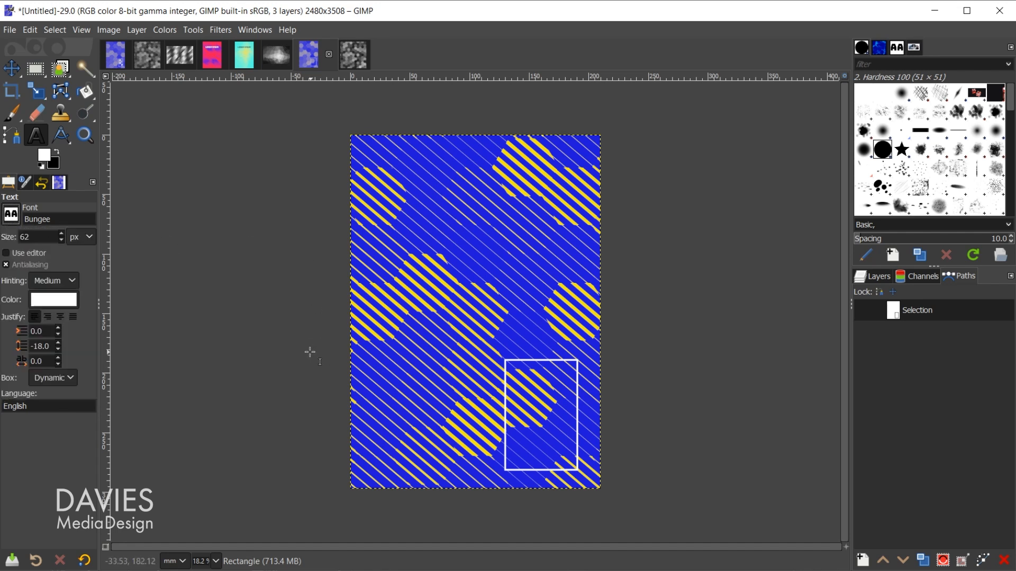
left_click(507, 374)
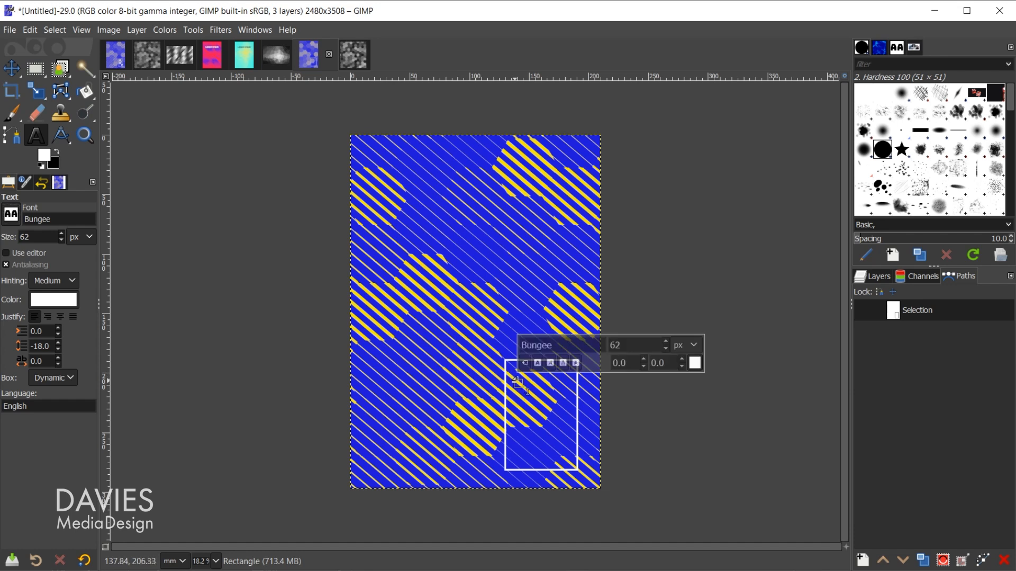
type("G")
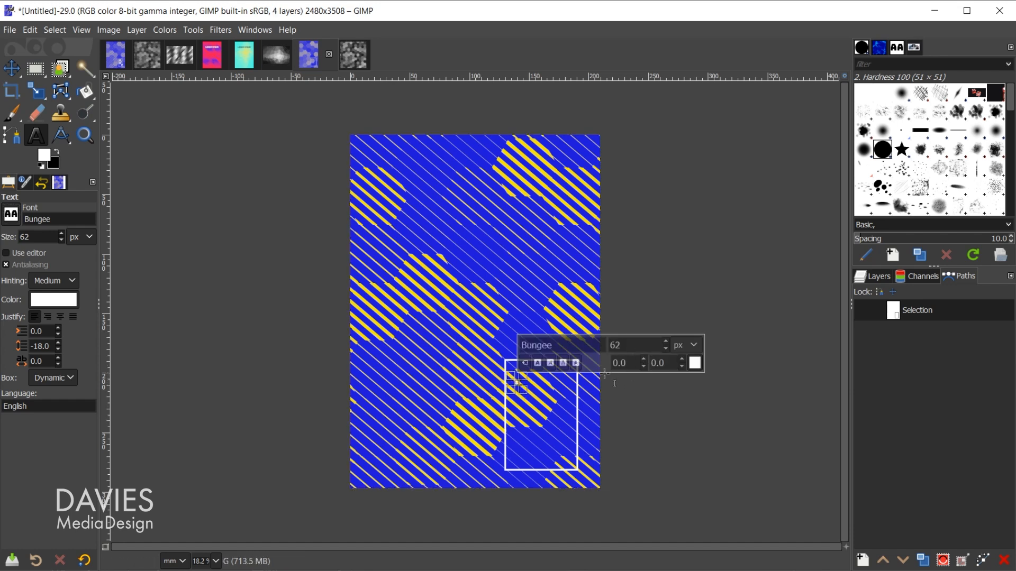
left_click_drag(666, 341, 666, 342)
left_click(665, 350)
left_click(665, 350)
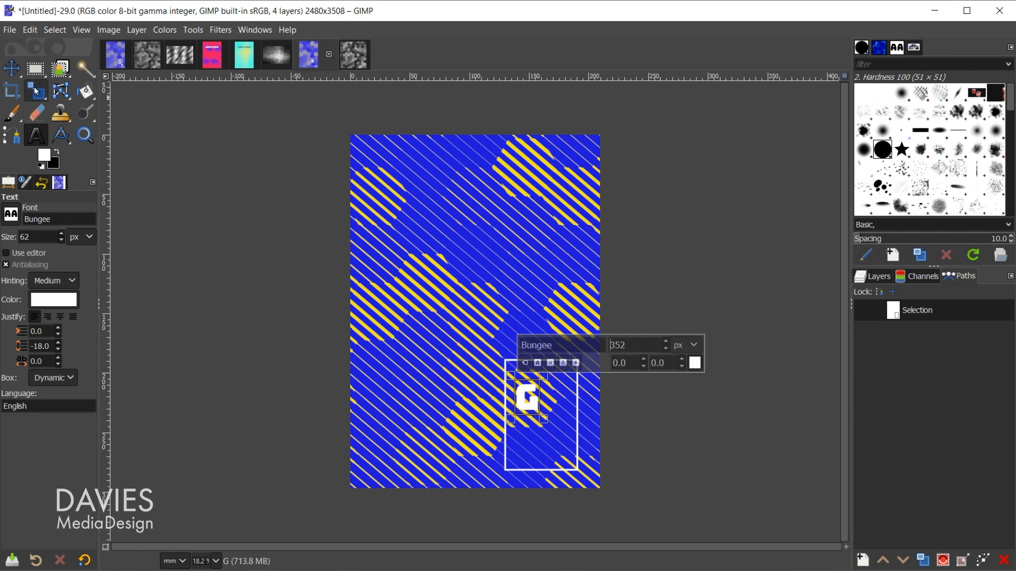
Step: Add the letter I as a separate text layer beside the rectangle's left edge and set its size to 350 px
left_click_drag(448, 387, 576, 427)
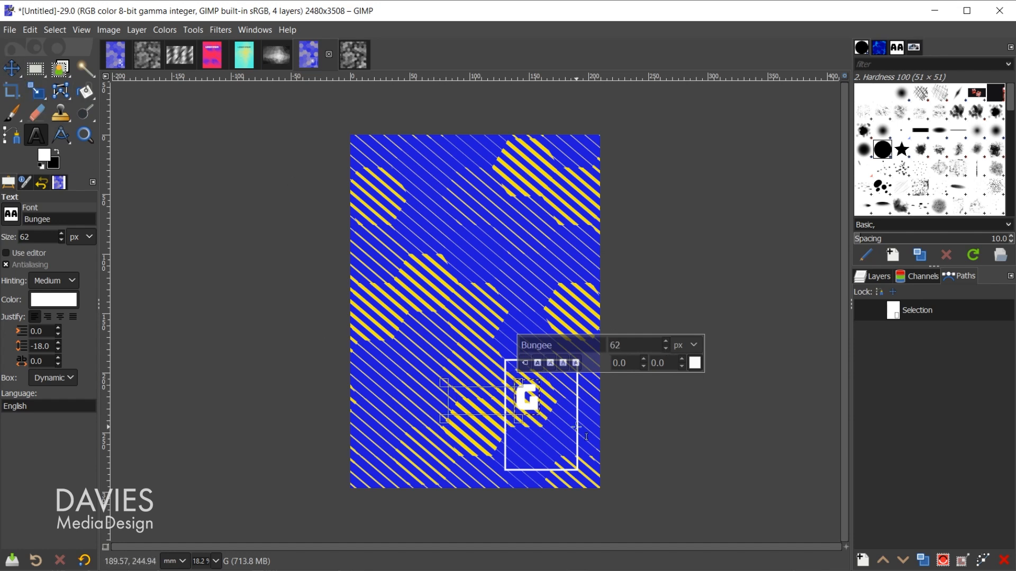
type("i")
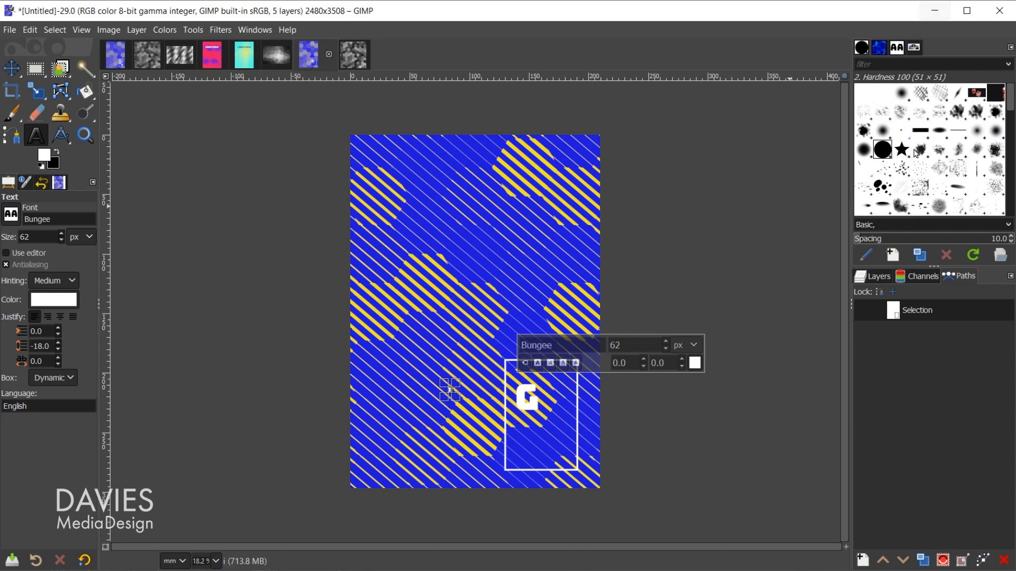
left_click(542, 412)
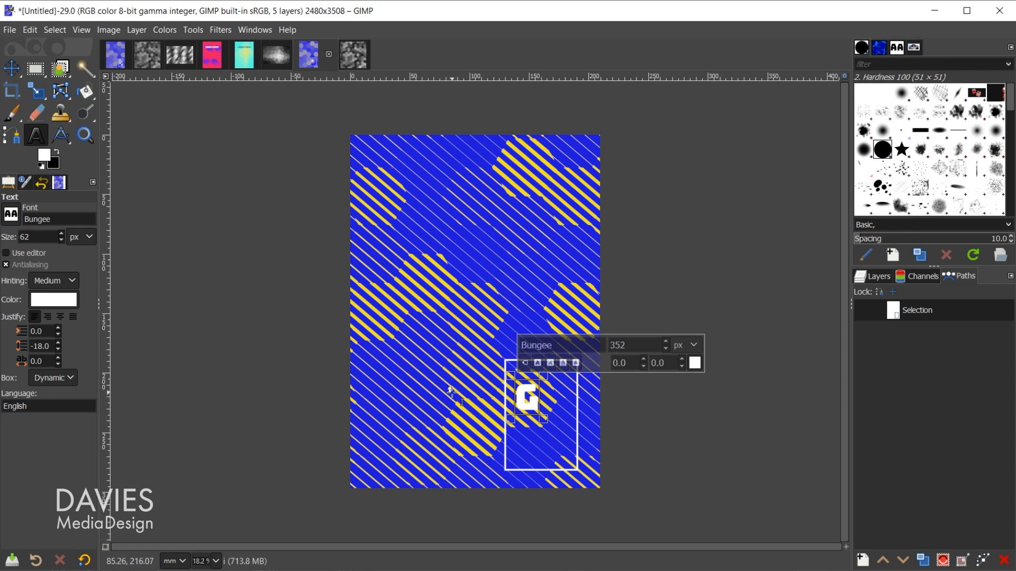
left_click_drag(631, 347, 558, 342)
left_click(450, 391)
left_click_drag(563, 348, 485, 332)
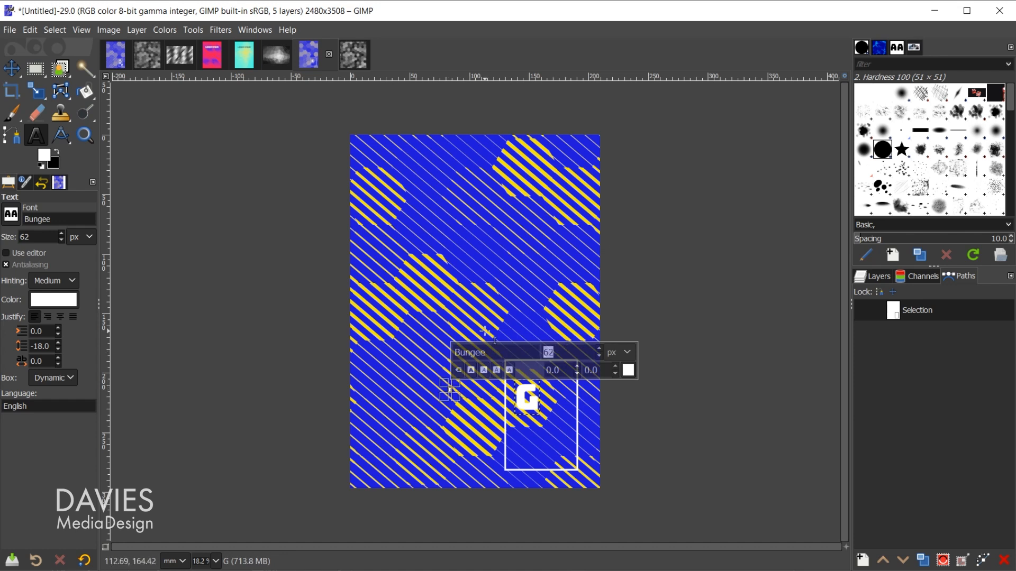
type("350")
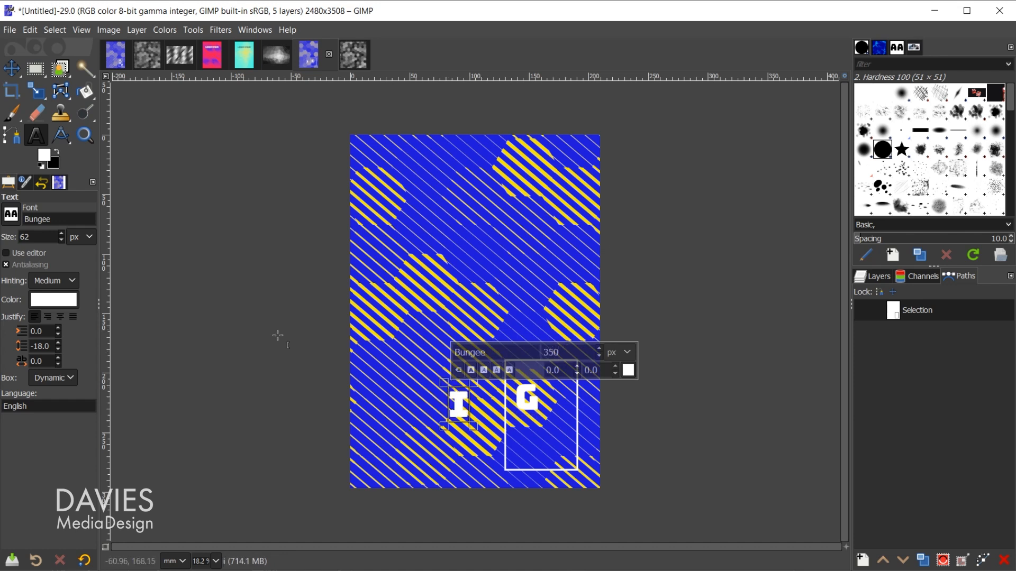
Step: Move the letter I into the rectangle, diagonally below the G, and shift the G slightly upward
left_click(12, 69)
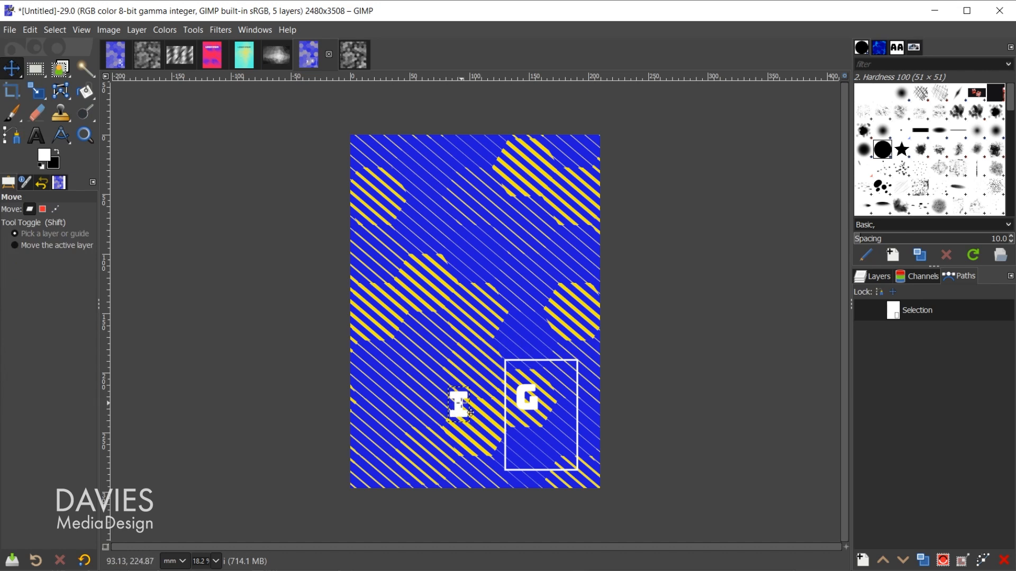
left_click_drag(469, 412, 553, 400)
left_click_drag(535, 393, 534, 392)
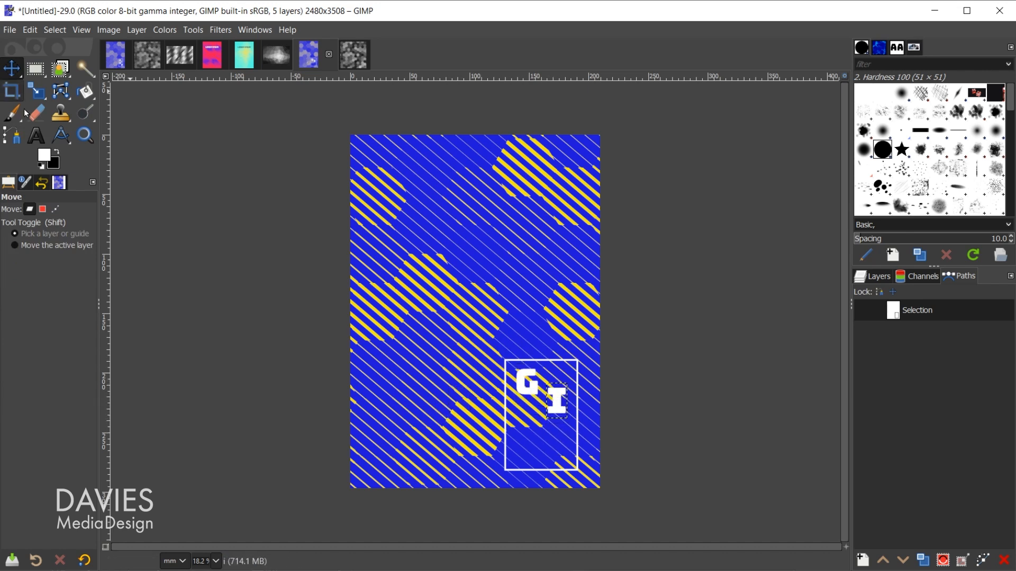
Step: Add the letter M as its own text layer in the rectangle's lower-left part and enlarge it
left_click(36, 133)
left_click(501, 426)
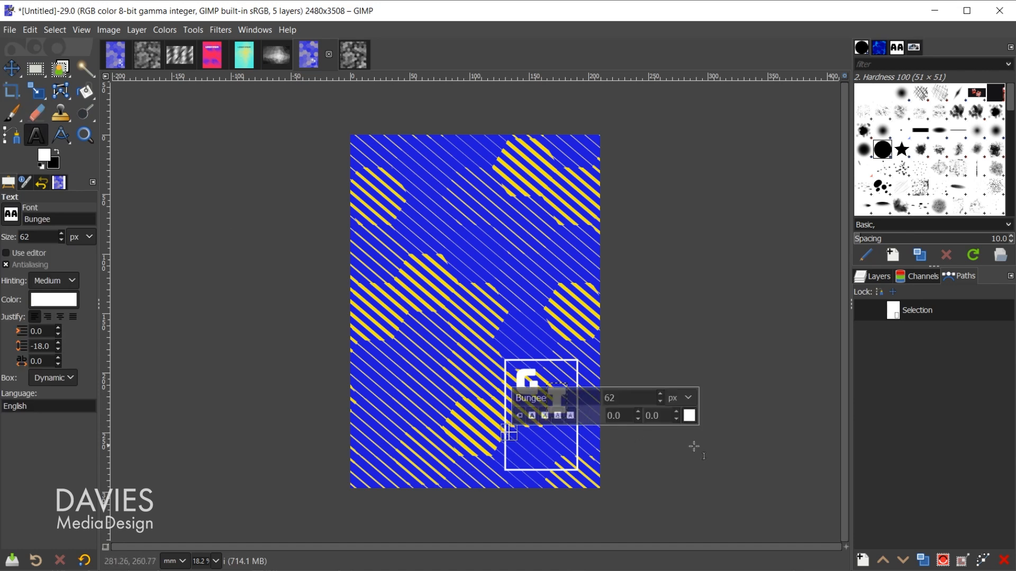
type("m")
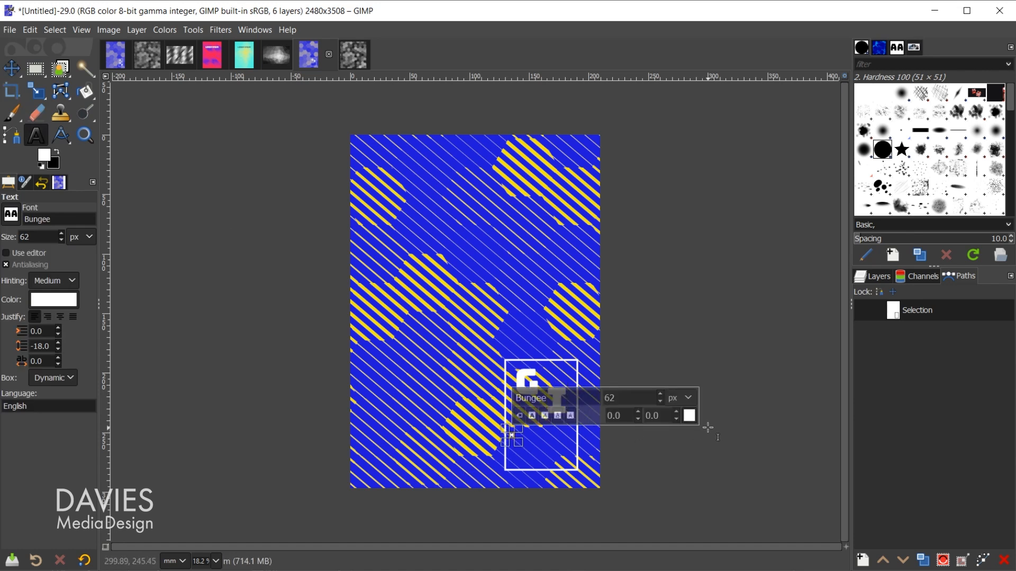
key("Return")
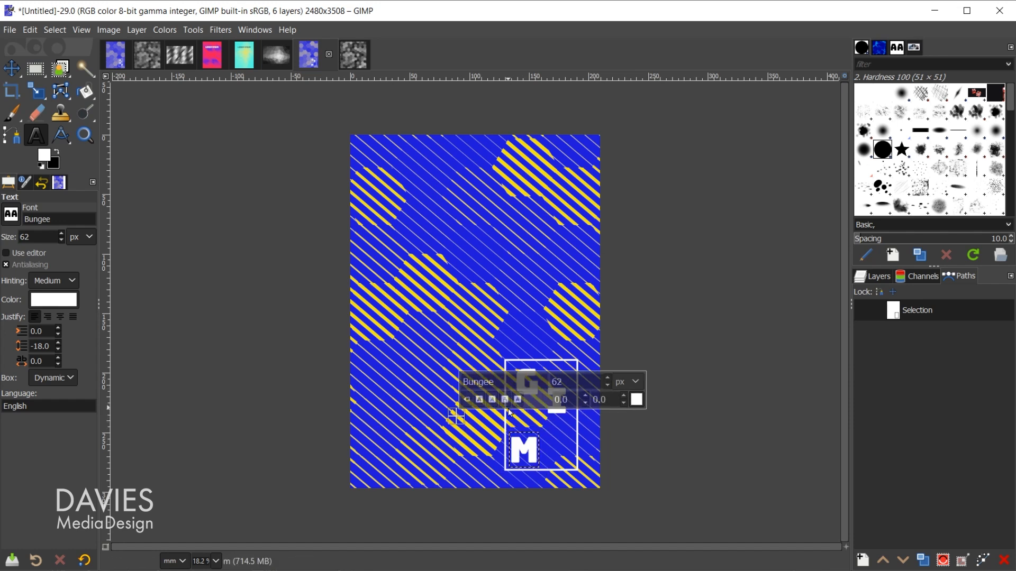
Step: Add the letter P as its own text layer at 350 px and arrange M below G and P below I inside the rectangle
left_click(456, 416)
type("p")
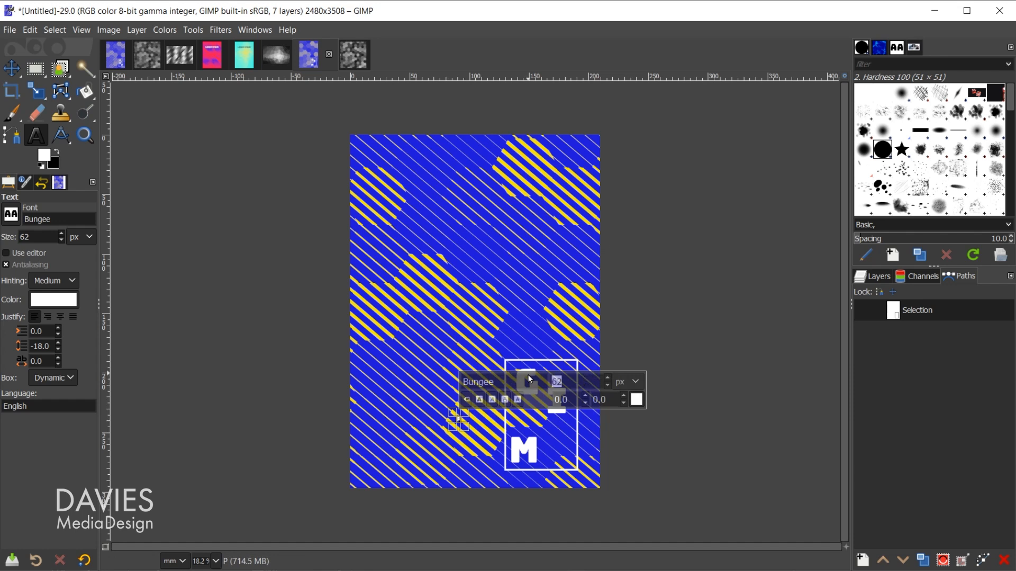
type("350")
key("Return")
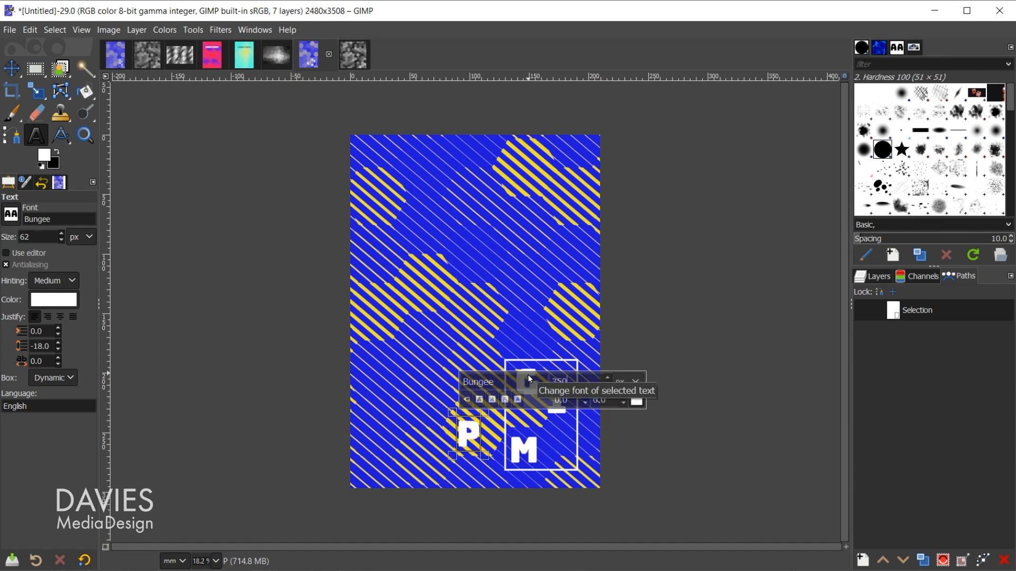
left_click(12, 77)
left_click_drag(469, 435, 563, 437)
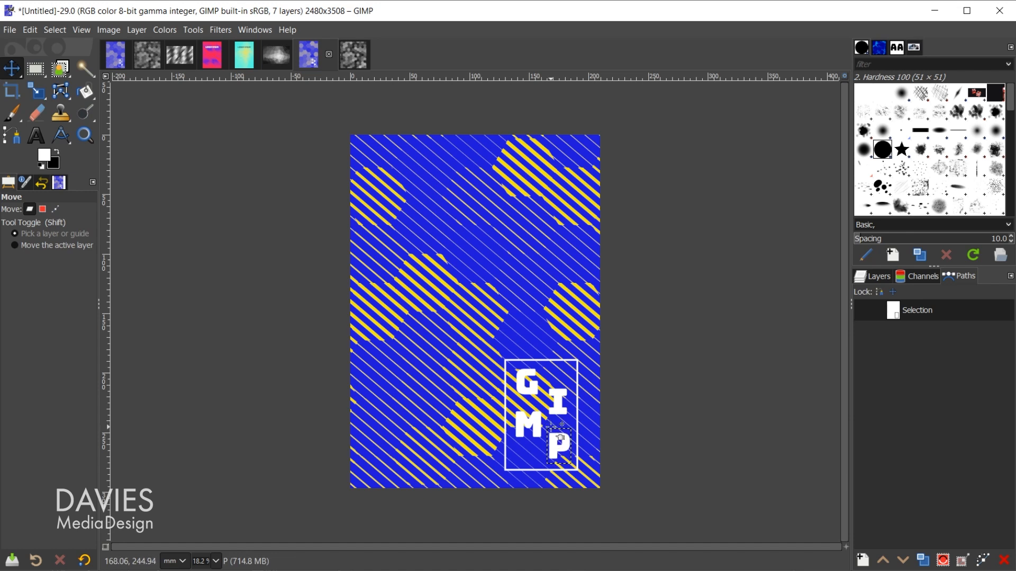
Step: Align the letter M horizontally centred on G, and the letter P horizontally centred on I, each relative to the first item
left_click_drag(11, 69, 117, 86)
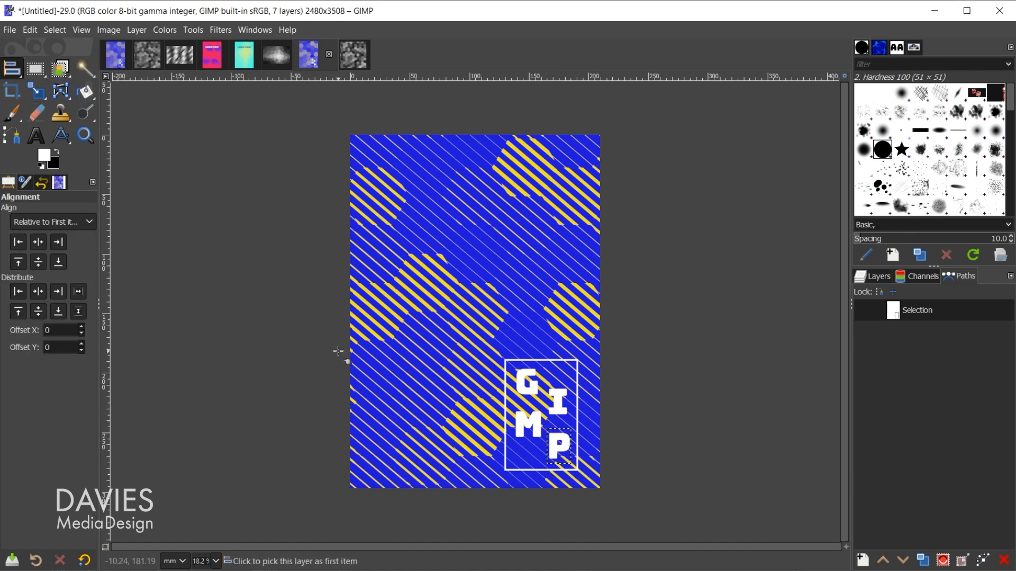
left_click(527, 385)
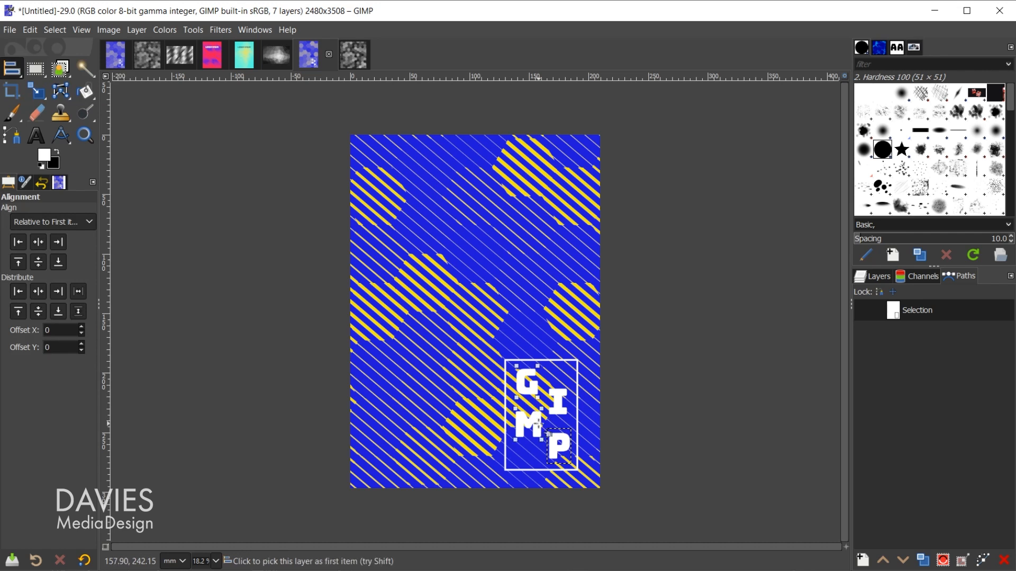
left_click(60, 223)
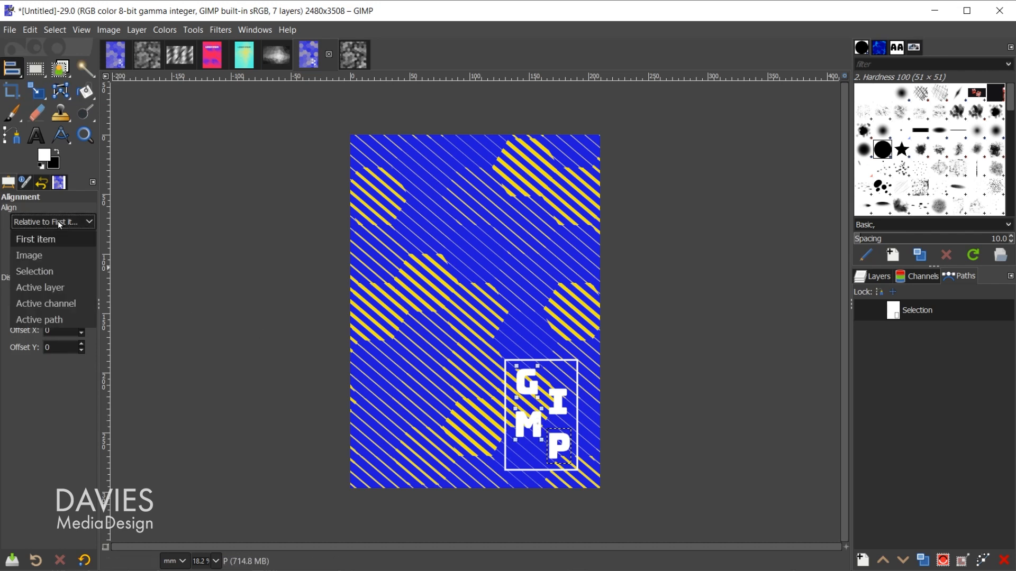
left_click(52, 241)
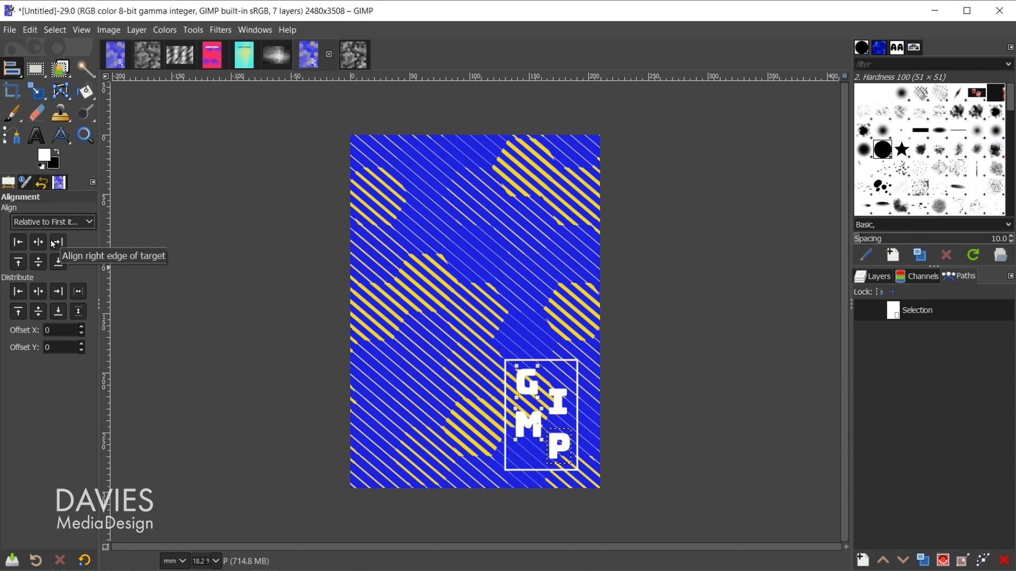
left_click(37, 242)
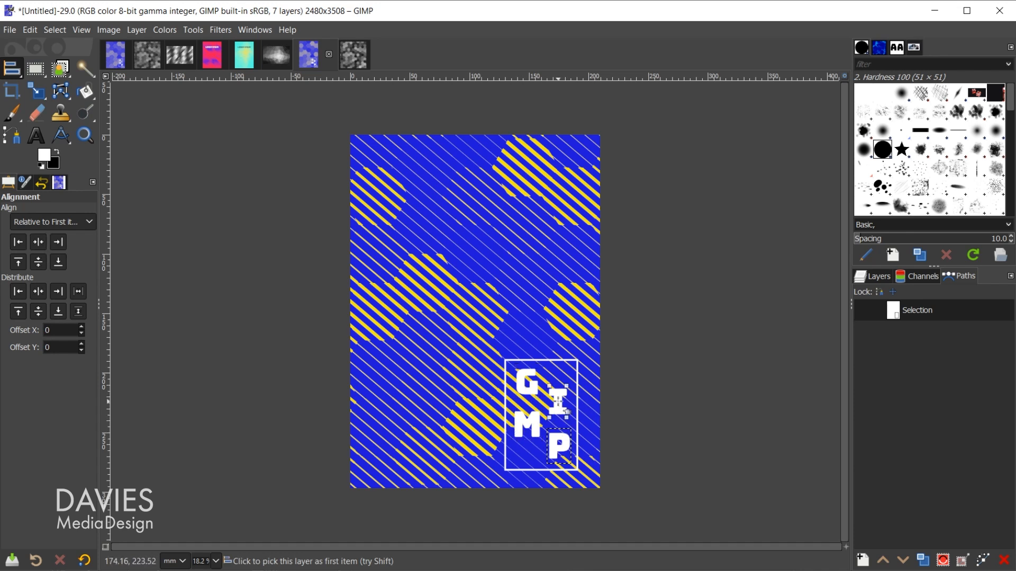
left_click(563, 407)
left_click(38, 244)
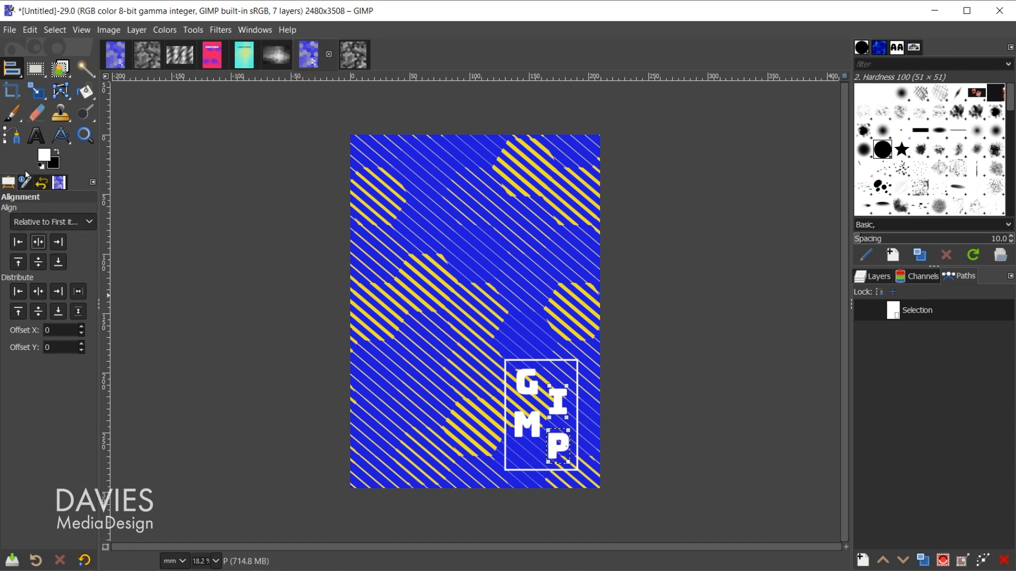
Step: Return to the Move tool and select the Background layer in the layer stack
left_click(4, 72)
left_click(41, 73)
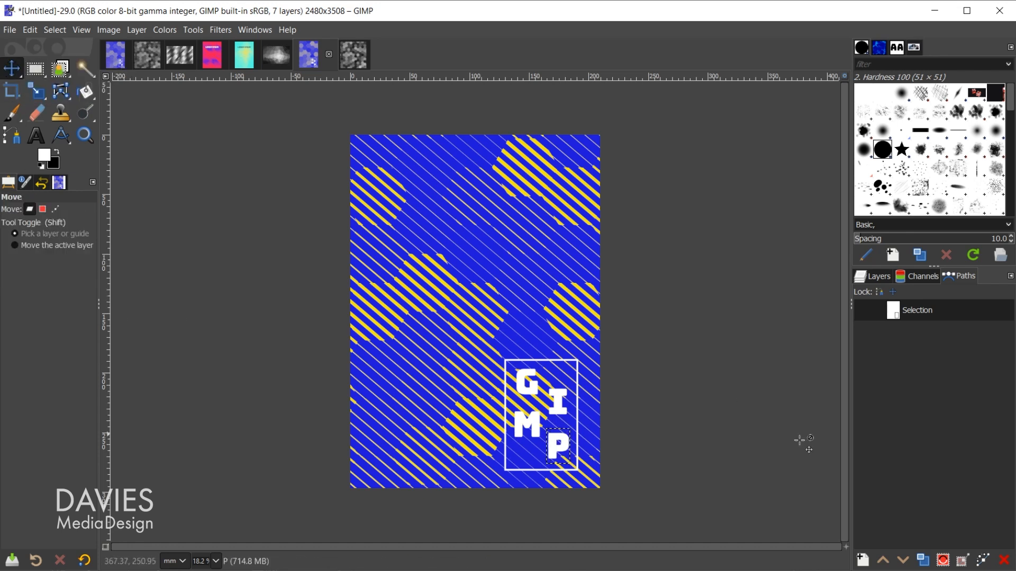
left_click(879, 276)
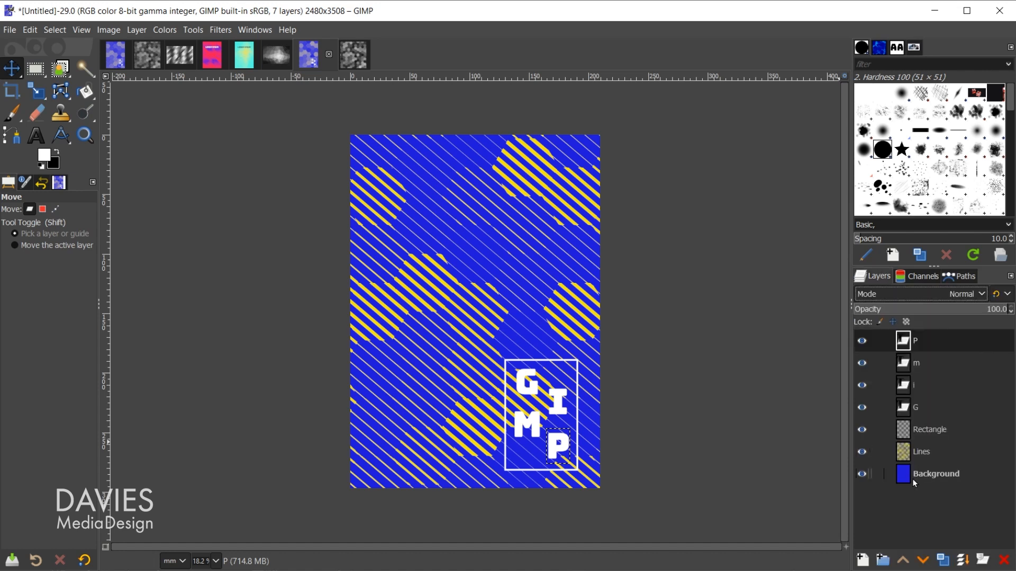
left_click(934, 474)
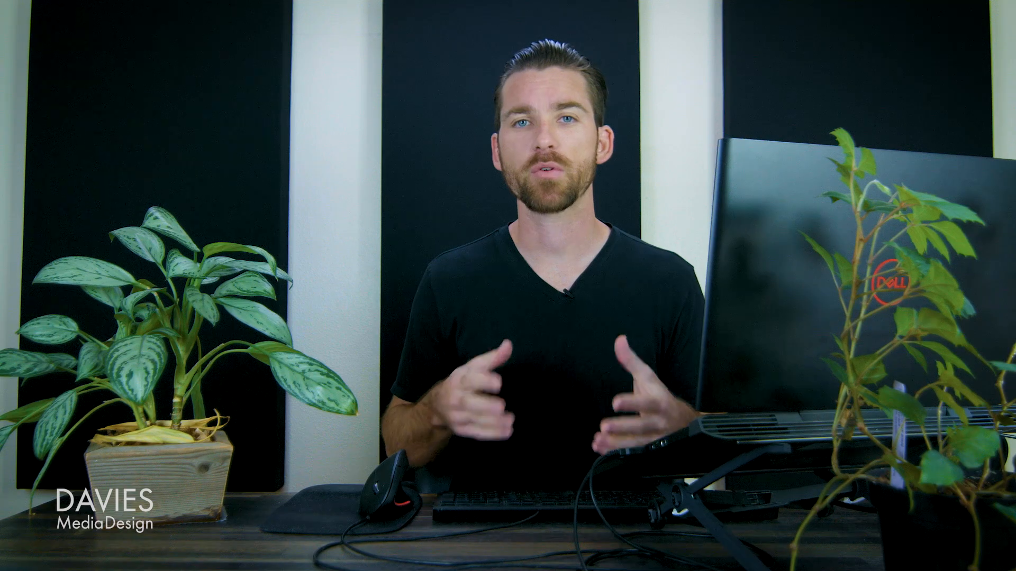